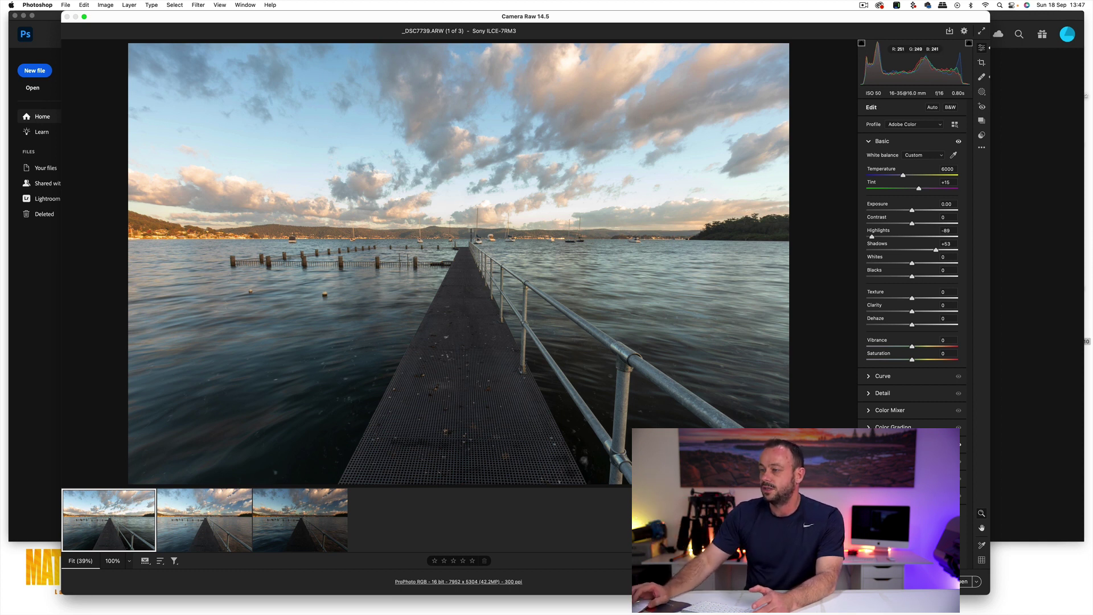
Compare the bracketed exposures _DSC7739, _DSC7740 and the darkest, _DSC7741, in the filmstrip.
mouse_move(115, 512)
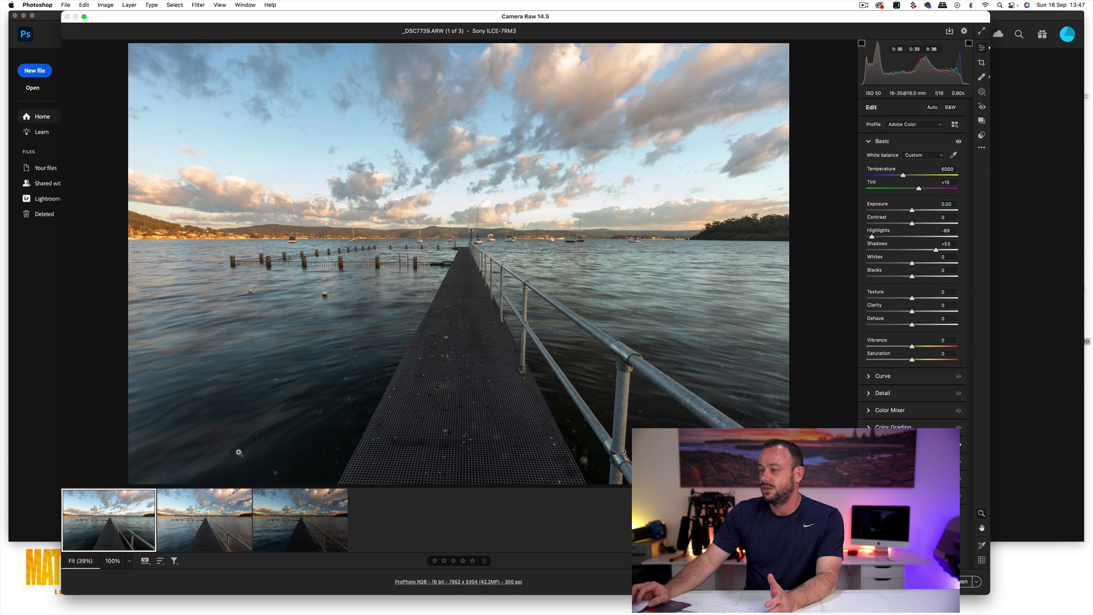
click(203, 514)
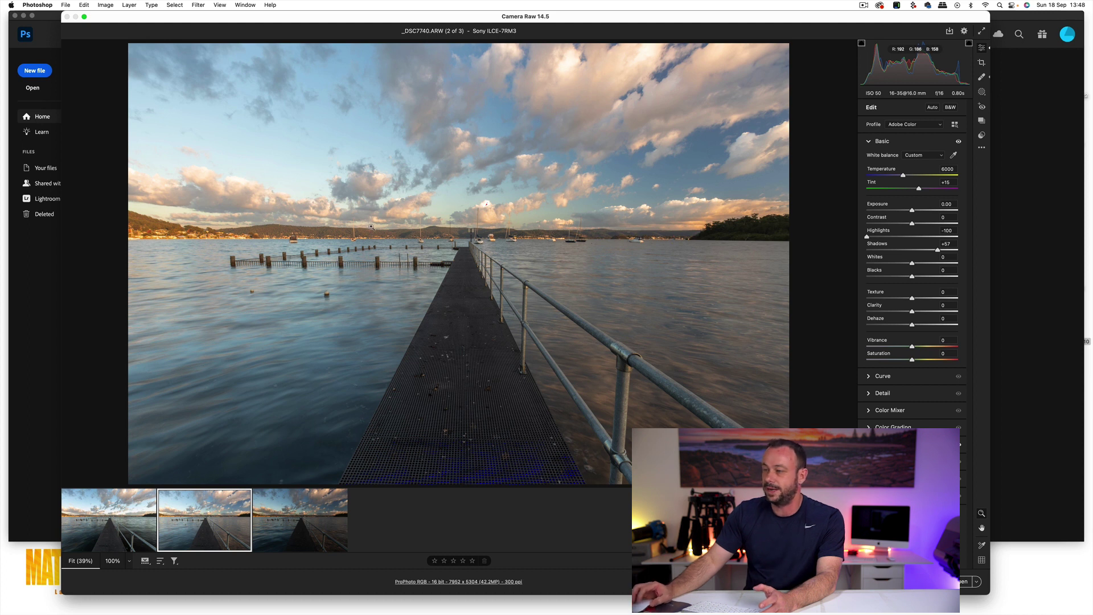
click(298, 494)
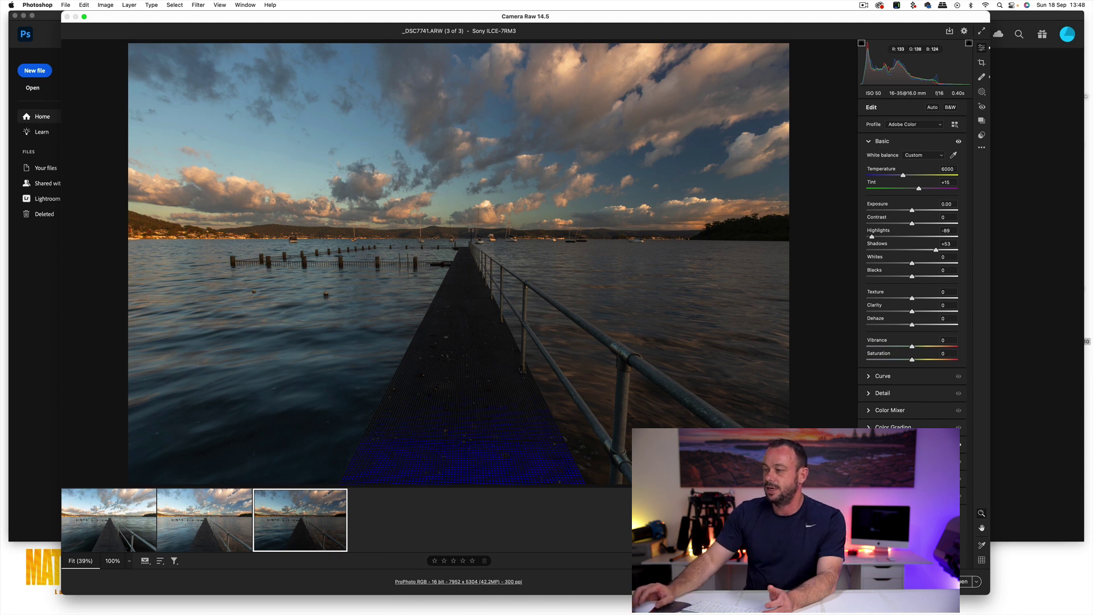
click(117, 511)
click(213, 515)
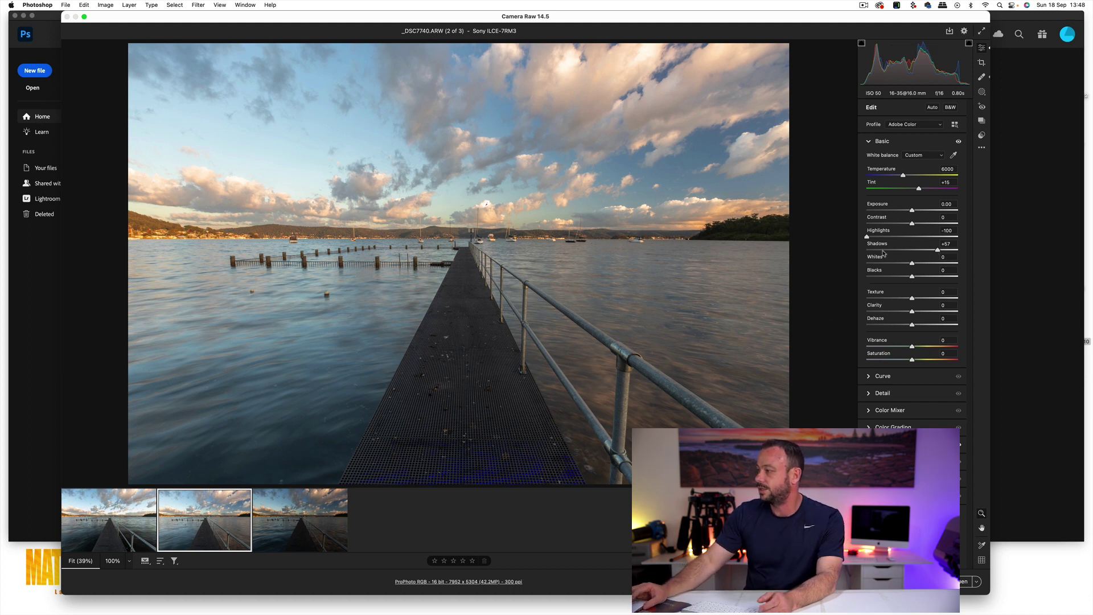
Show lens optics corrections, then send all three exposures to Photoshop.
key(super+alt+6)
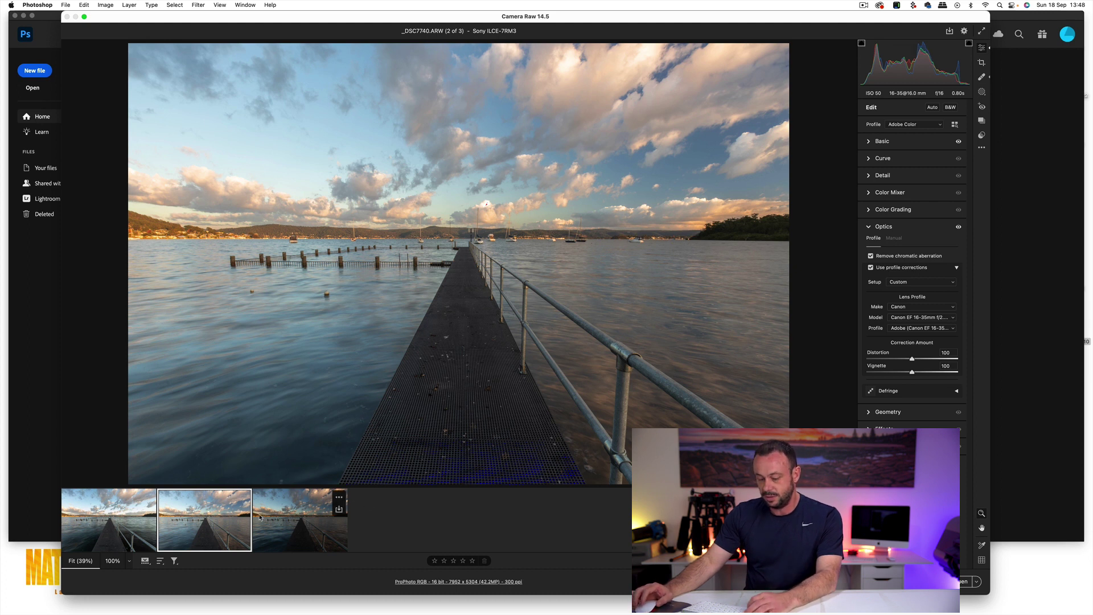
key(super+a)
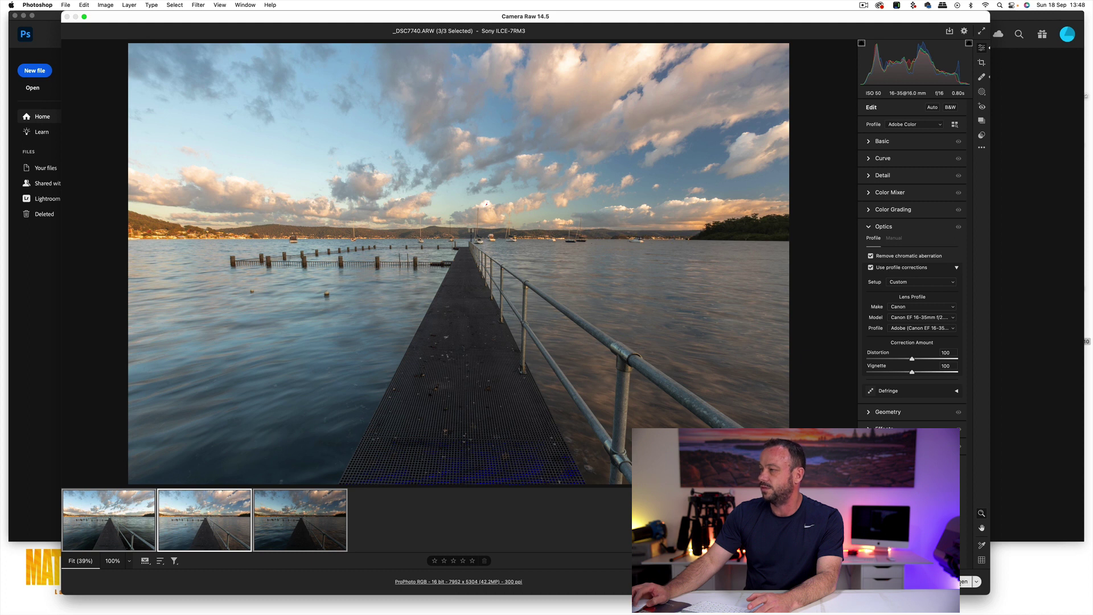
key(Return)
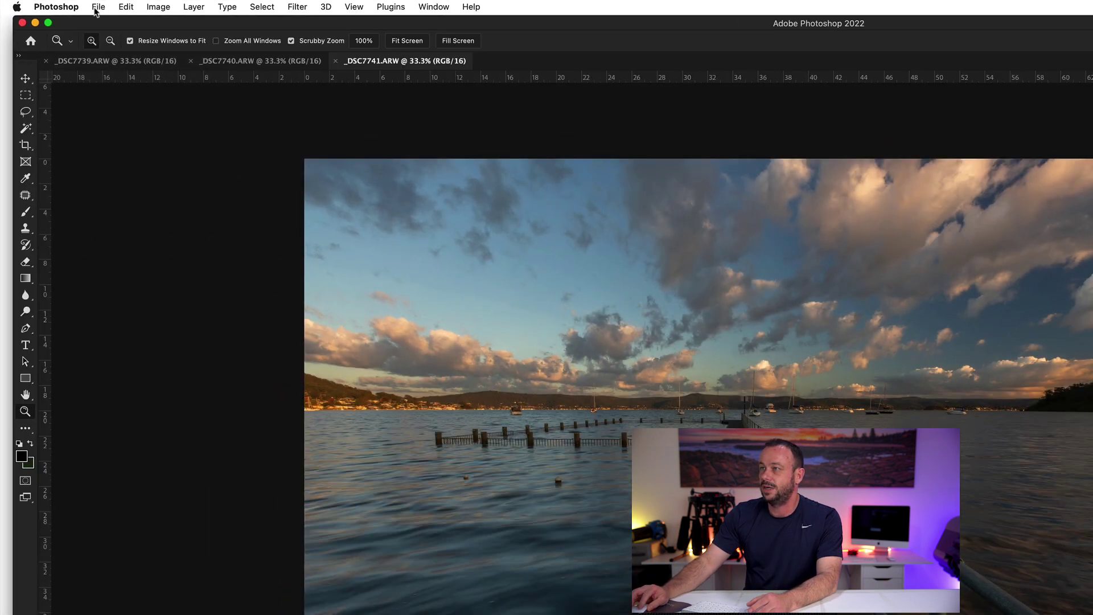
Stack the three open exposures as layers via File > Scripts > Load Files into Stack.
click(96, 8)
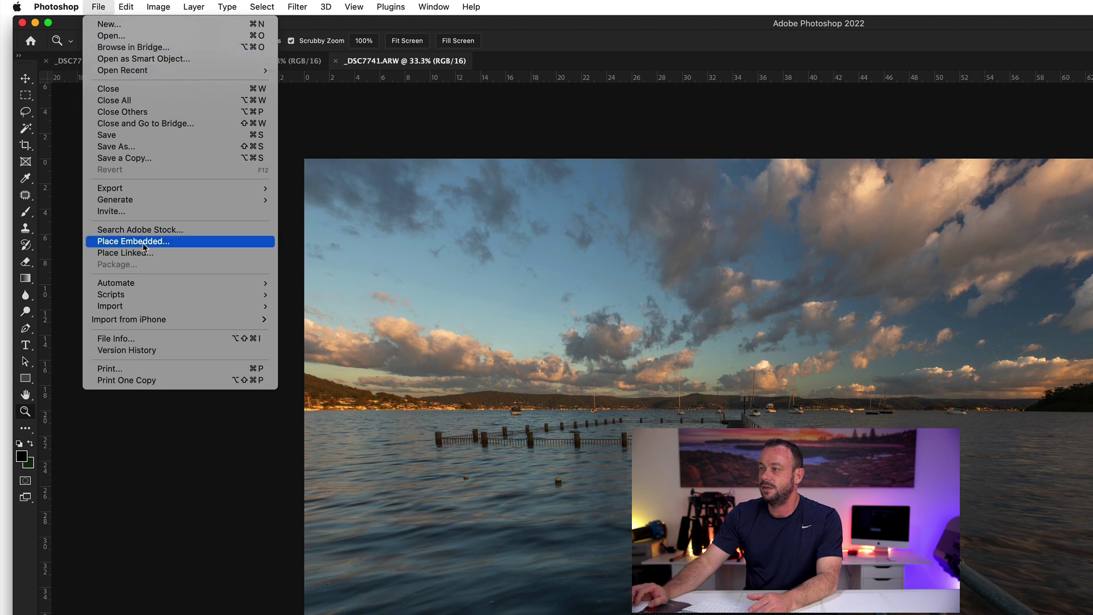
mouse_move(116, 298)
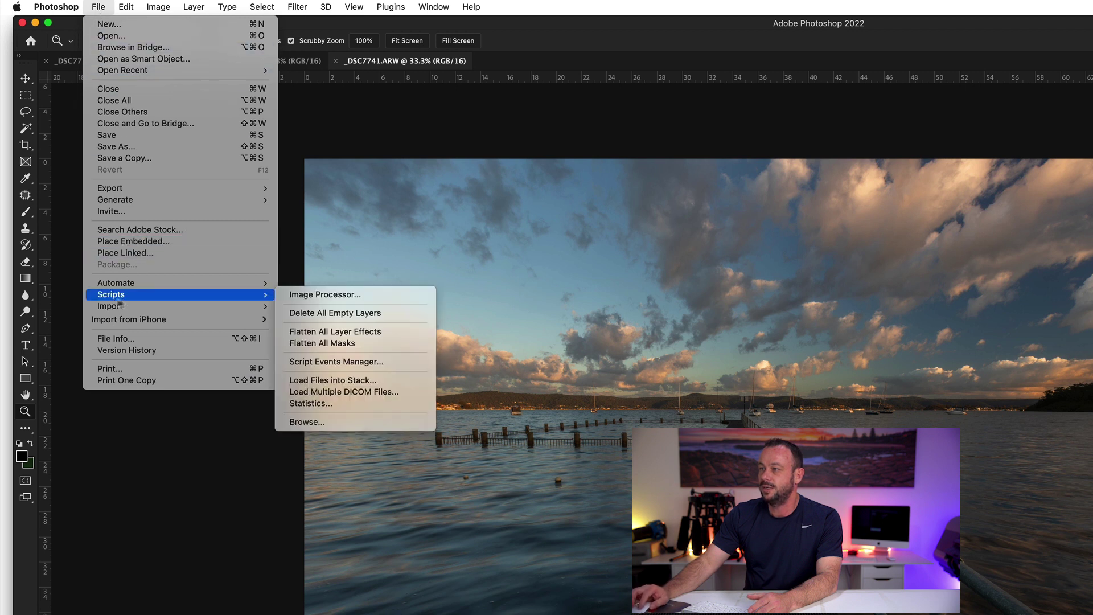
click(328, 381)
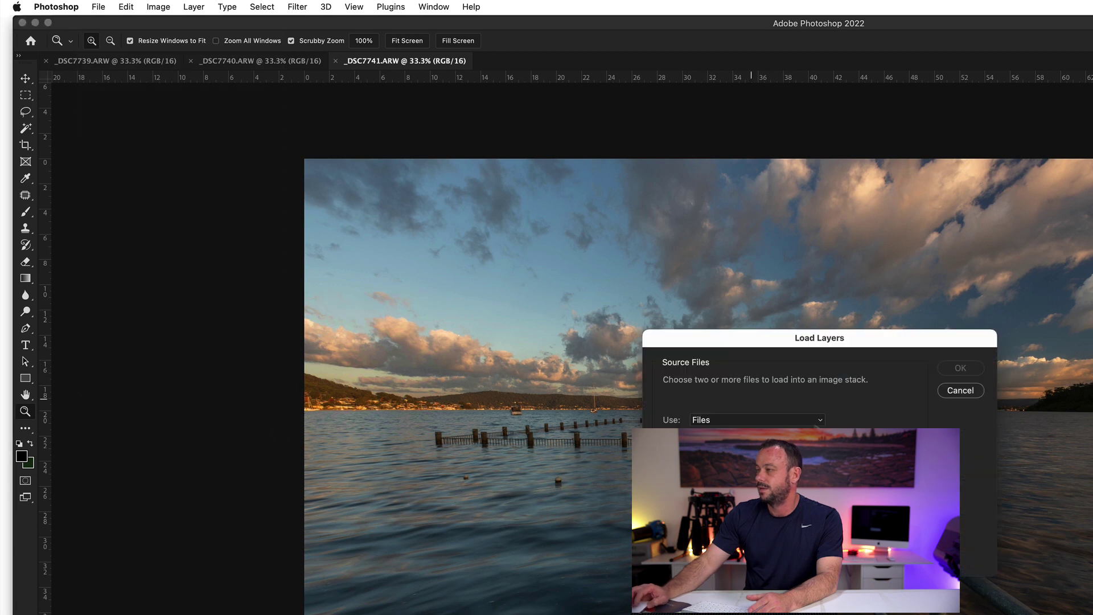
click(961, 368)
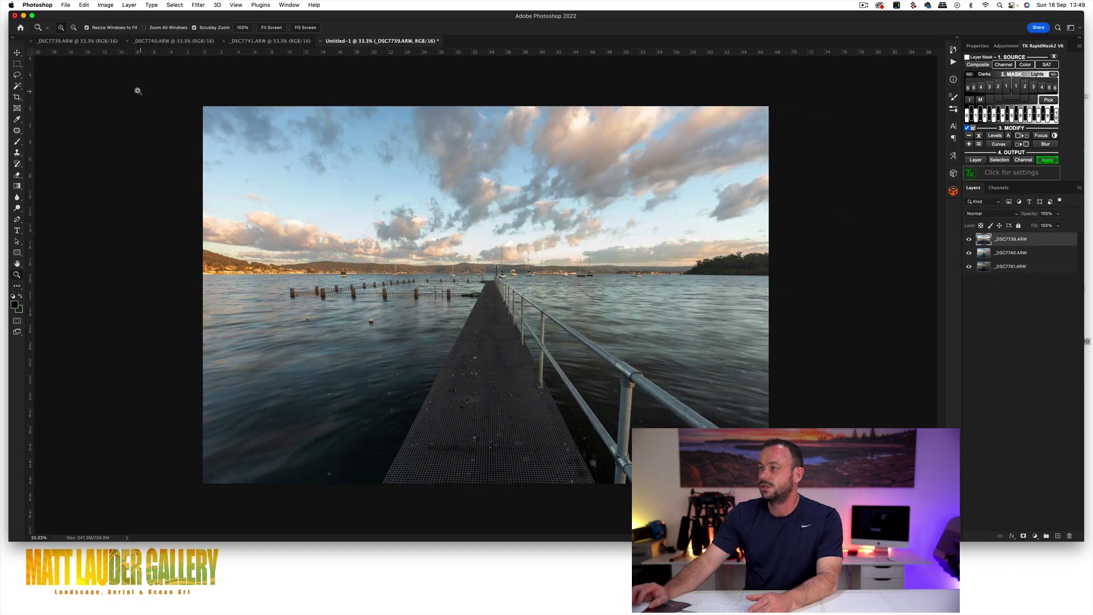
Close the original _DSC7739, _DSC7740 and _DSC7741 ARW documents without saving.
click(85, 43)
click(32, 41)
click(546, 230)
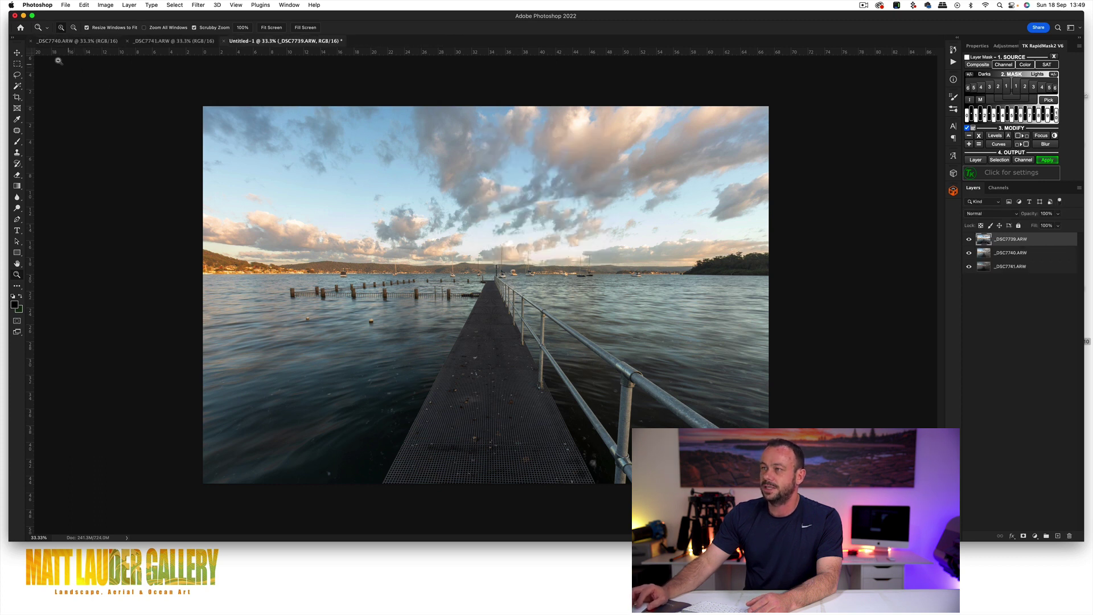
click(31, 41)
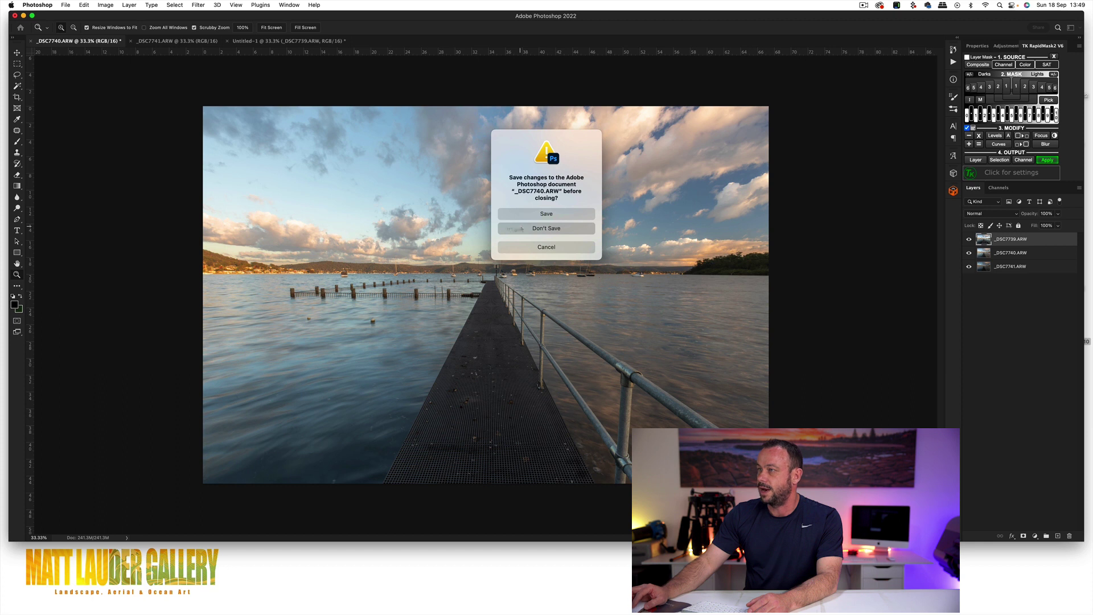
click(511, 228)
click(33, 41)
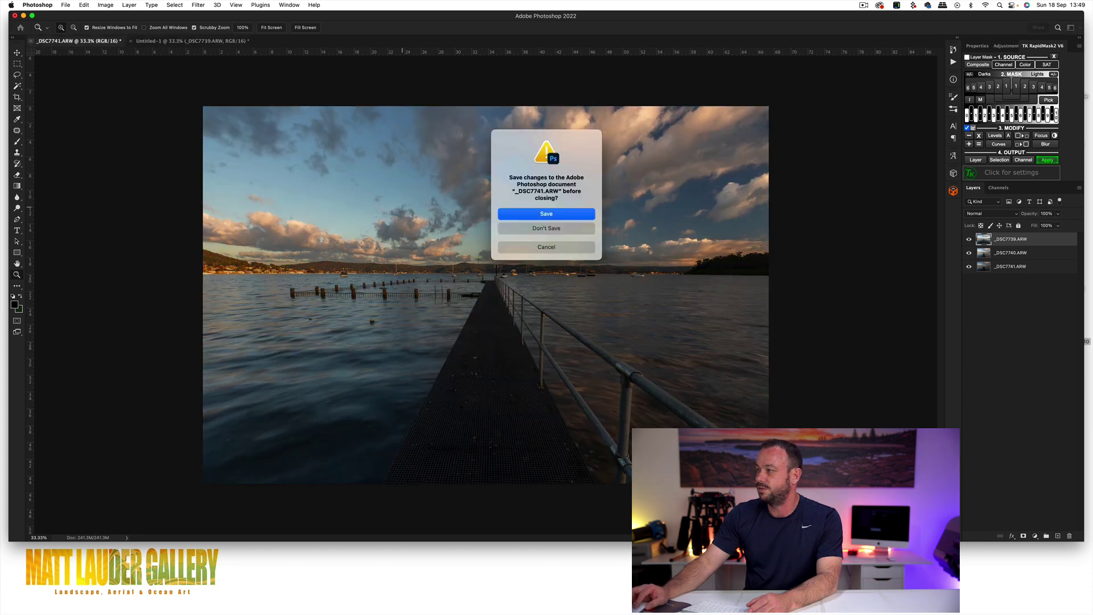
click(546, 228)
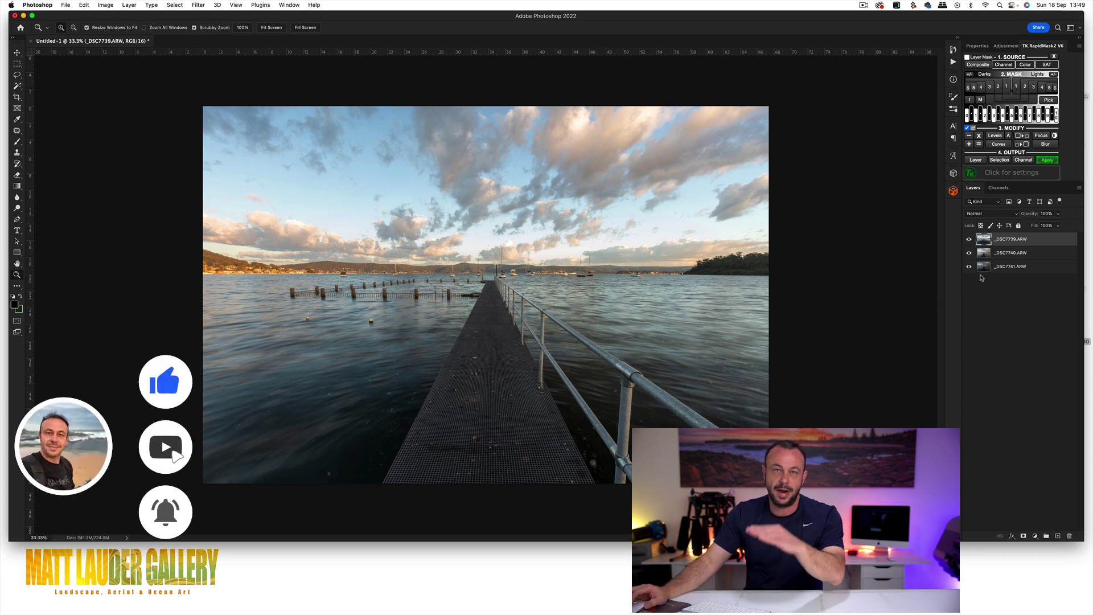
Move _DSC7739 to the bottom and _DSC7740 under _DSC7741, leaving _DSC7741 hidden.
drag(984, 239, 1002, 276)
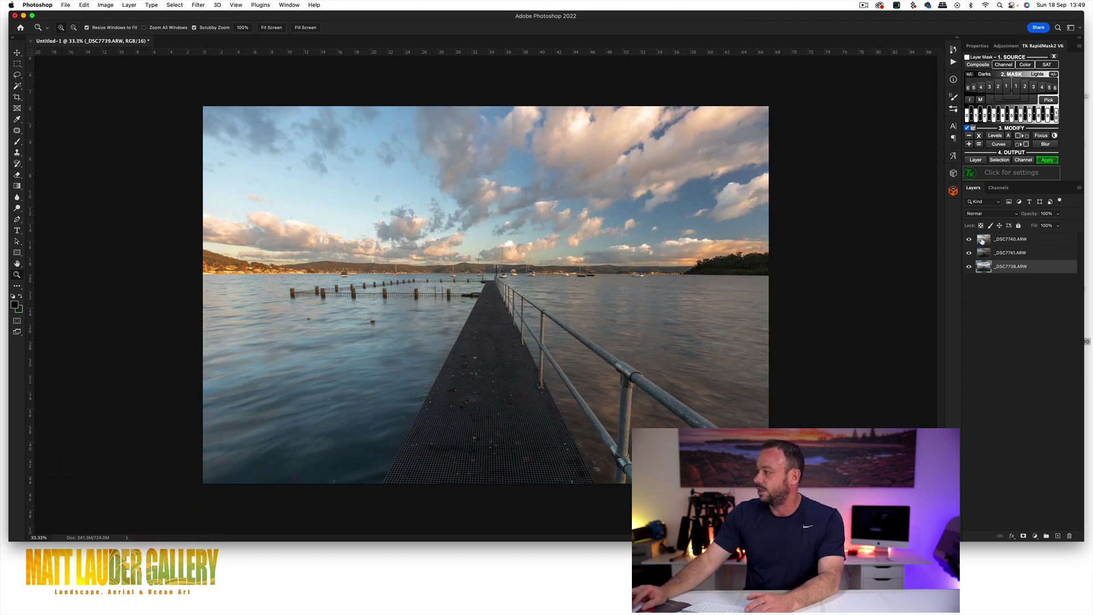
drag(982, 240, 984, 260)
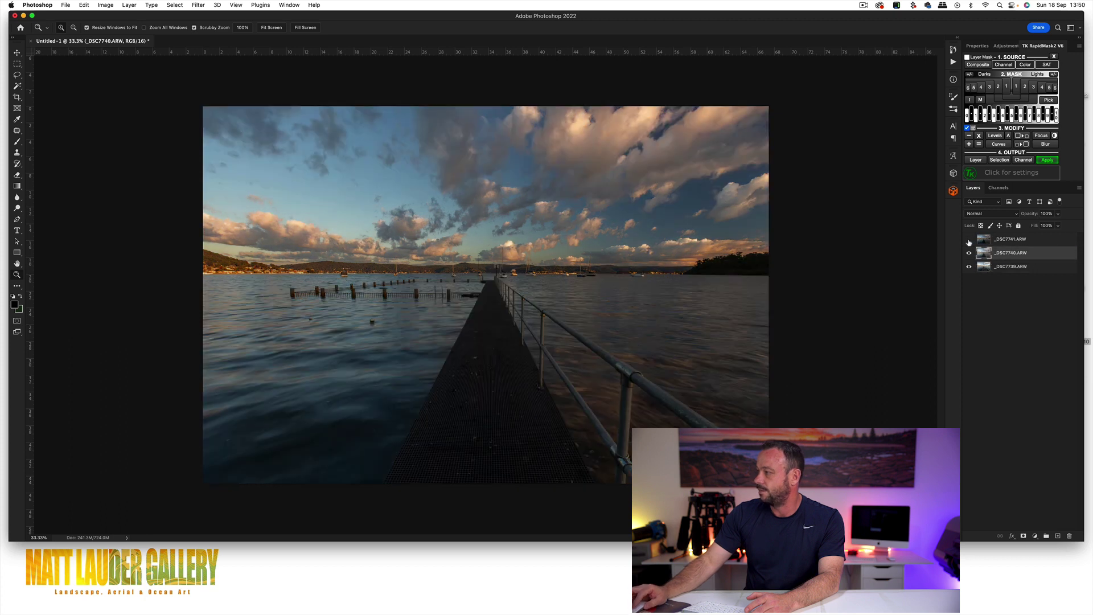
click(970, 239)
click(970, 254)
click(970, 254)
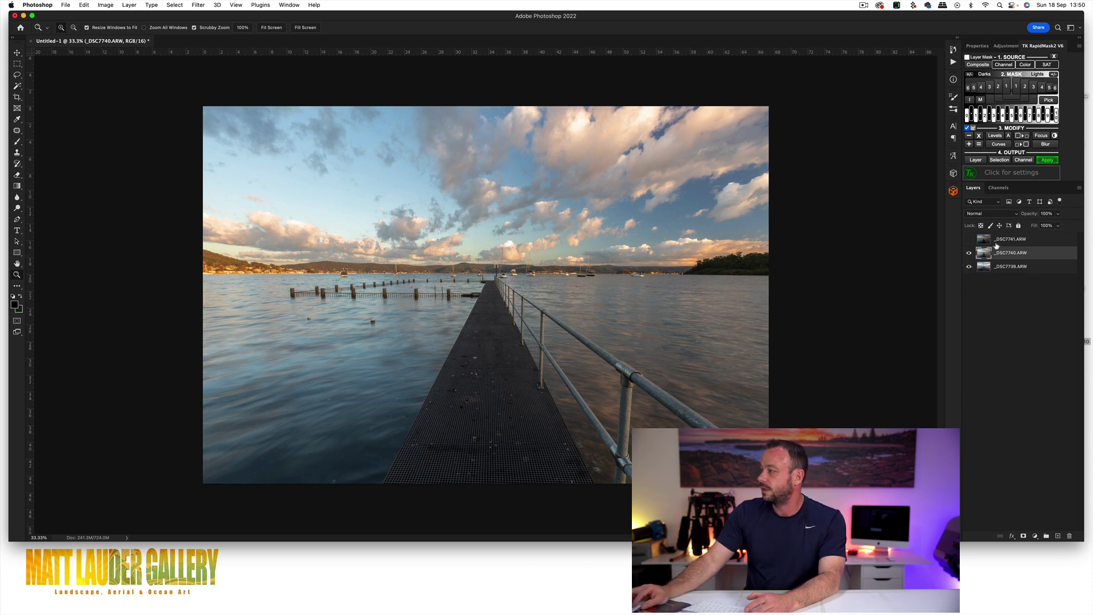
click(970, 240)
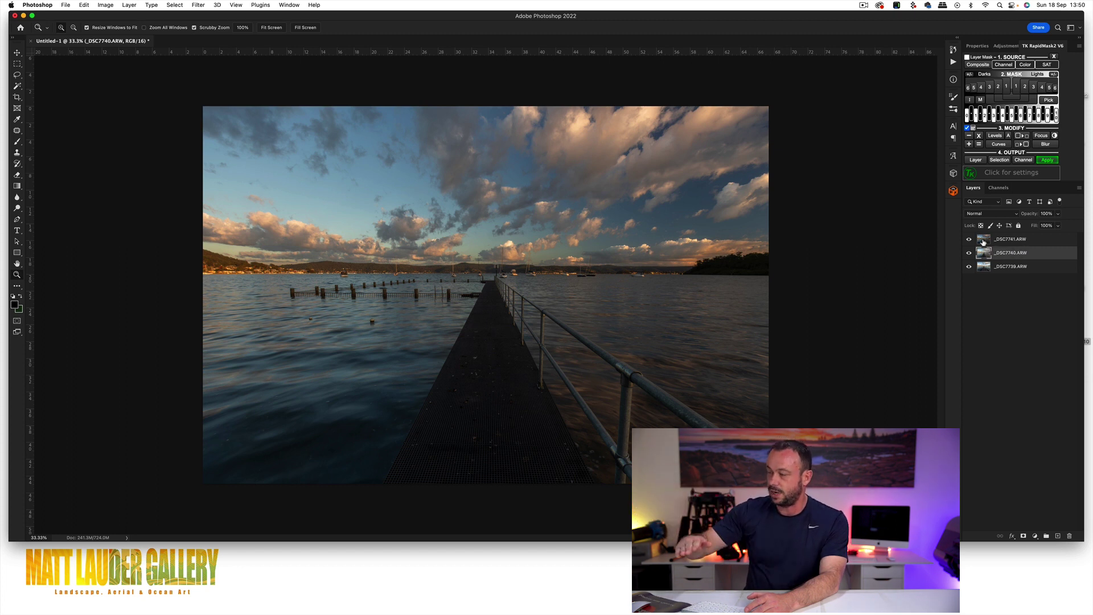
click(970, 239)
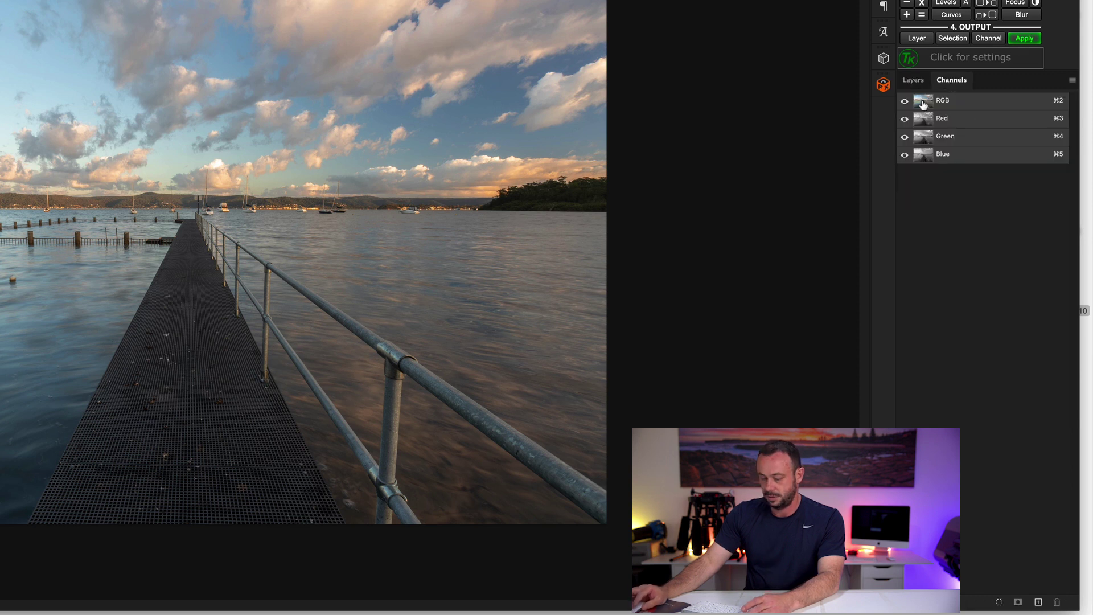
super+click(925, 103)
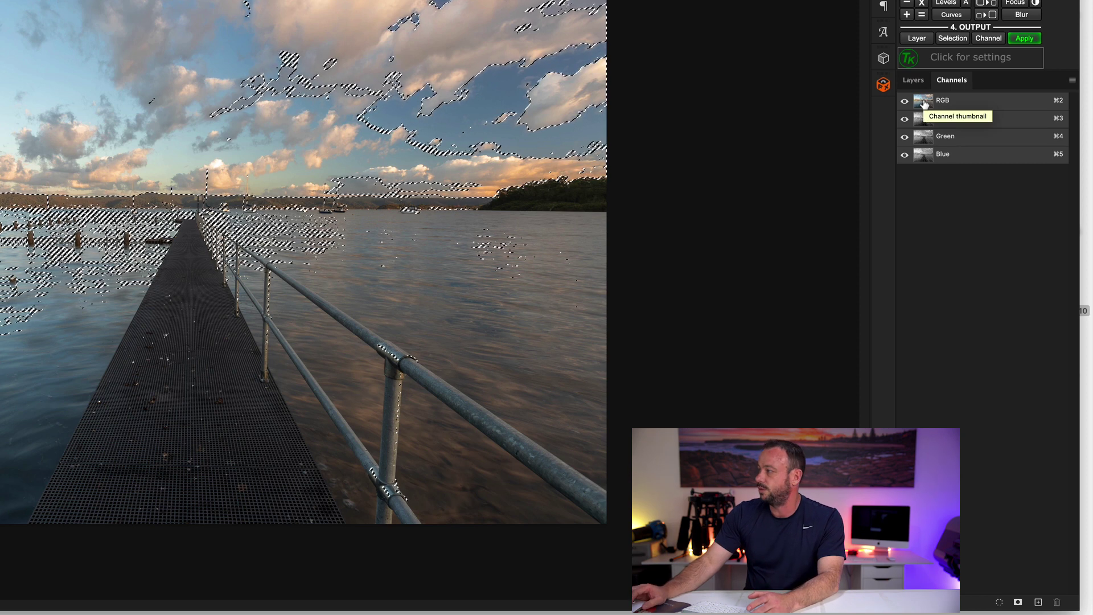
click(918, 82)
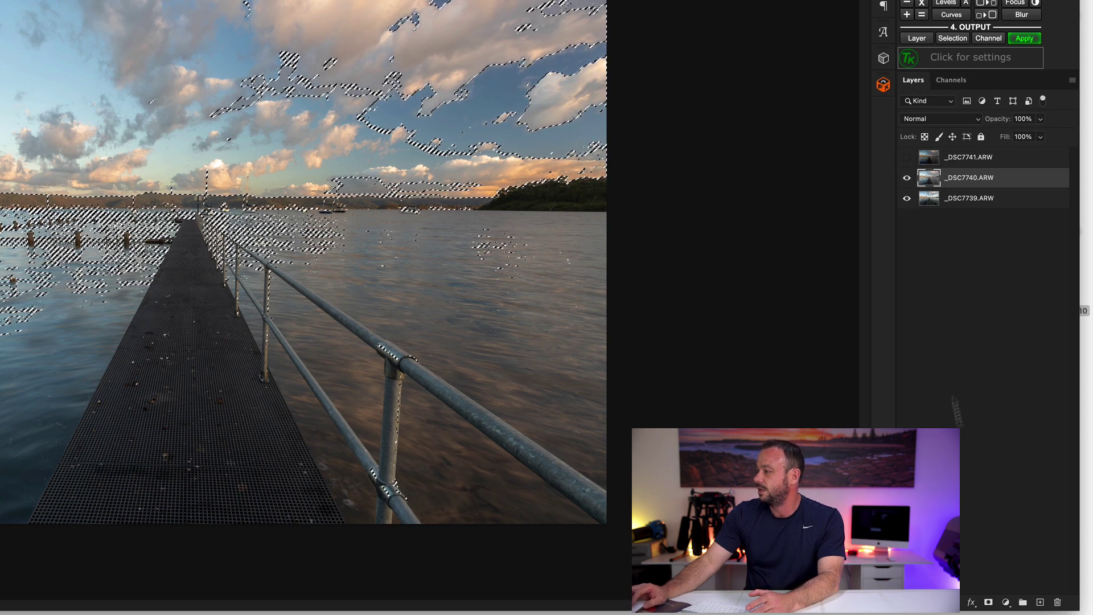
click(989, 603)
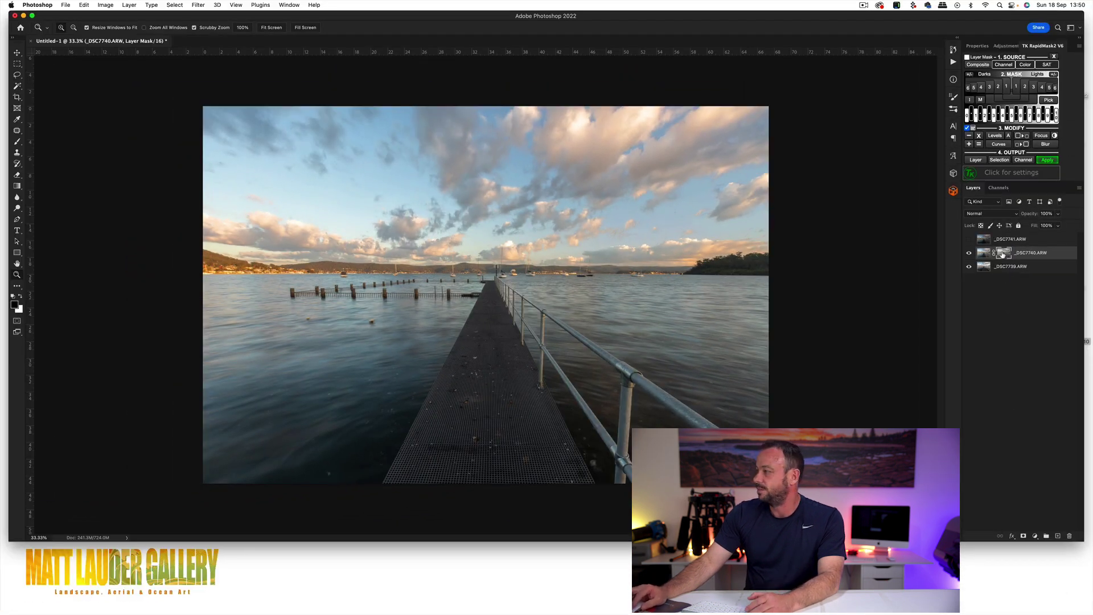
drag(1003, 254, 1067, 536)
click(554, 216)
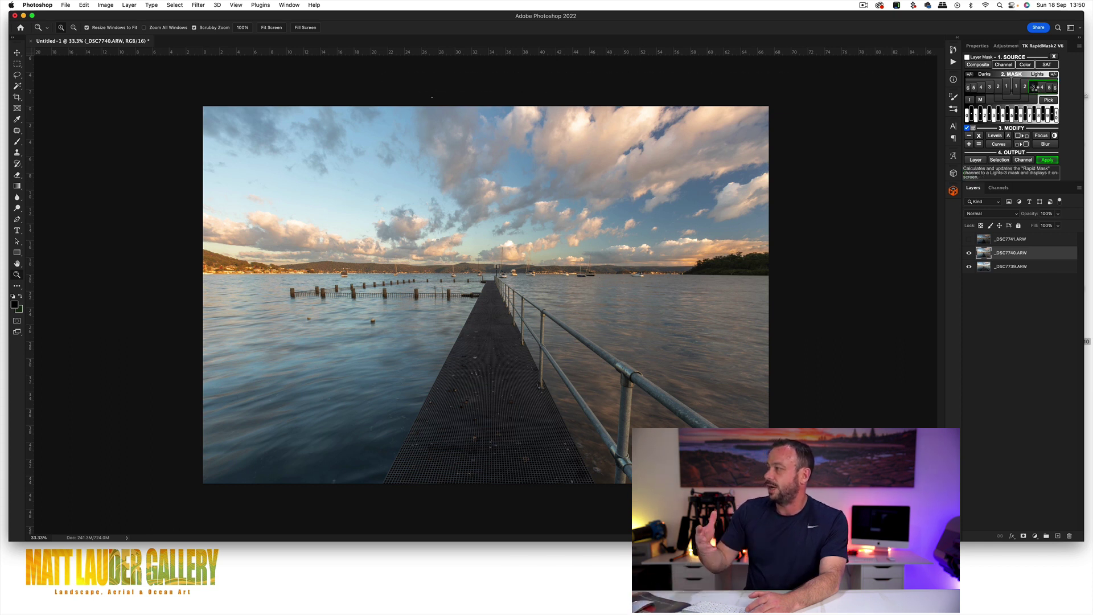
Give _DSC7740 an inverted Lights-3 luminosity layer mask and check the blend.
click(1035, 89)
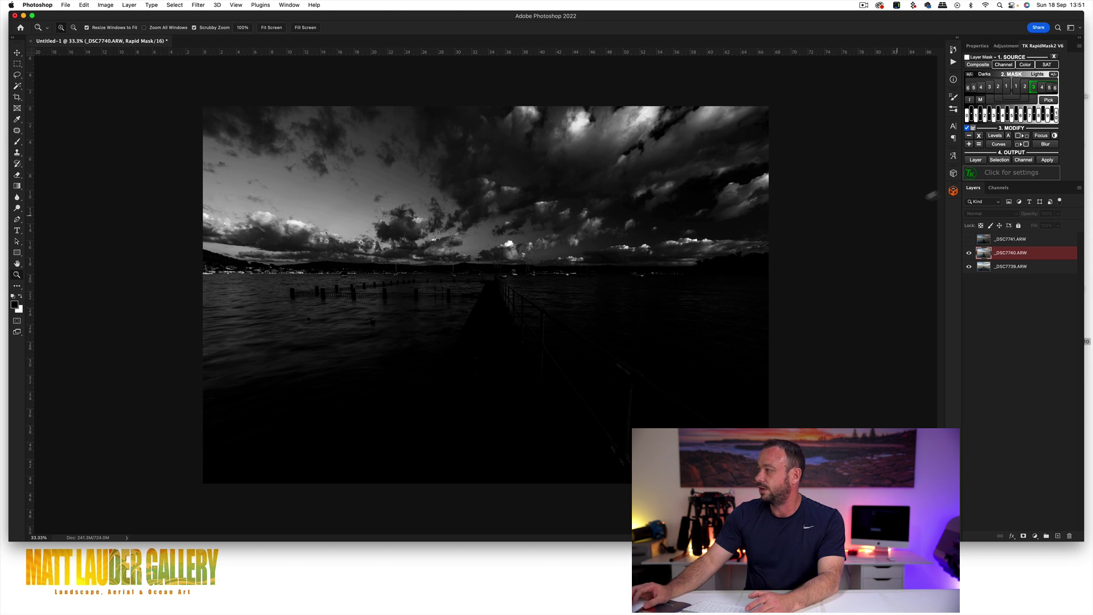
click(1054, 158)
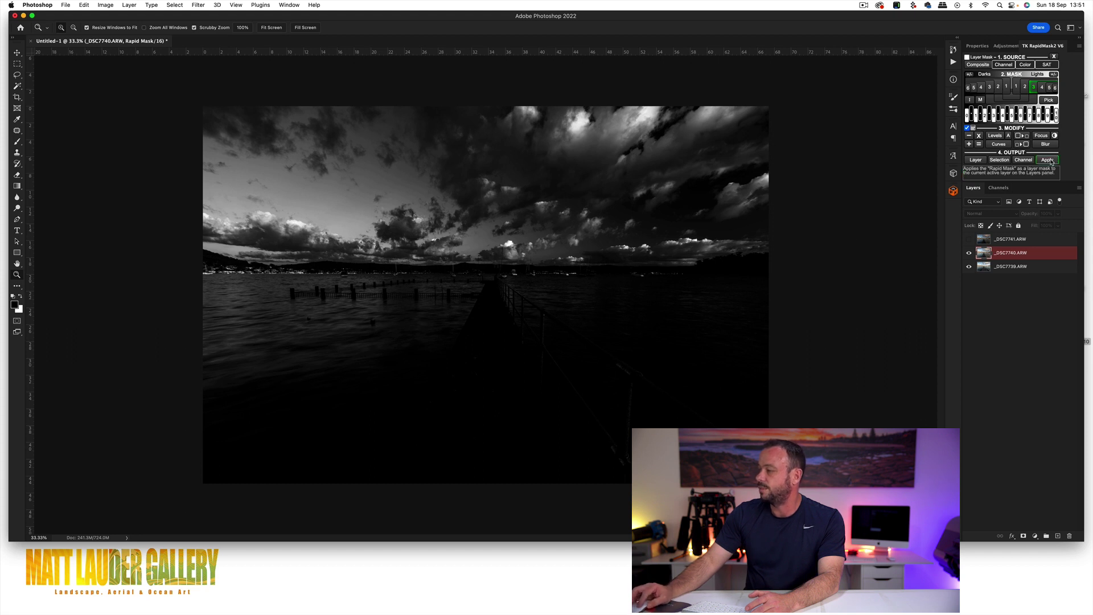
click(1007, 253)
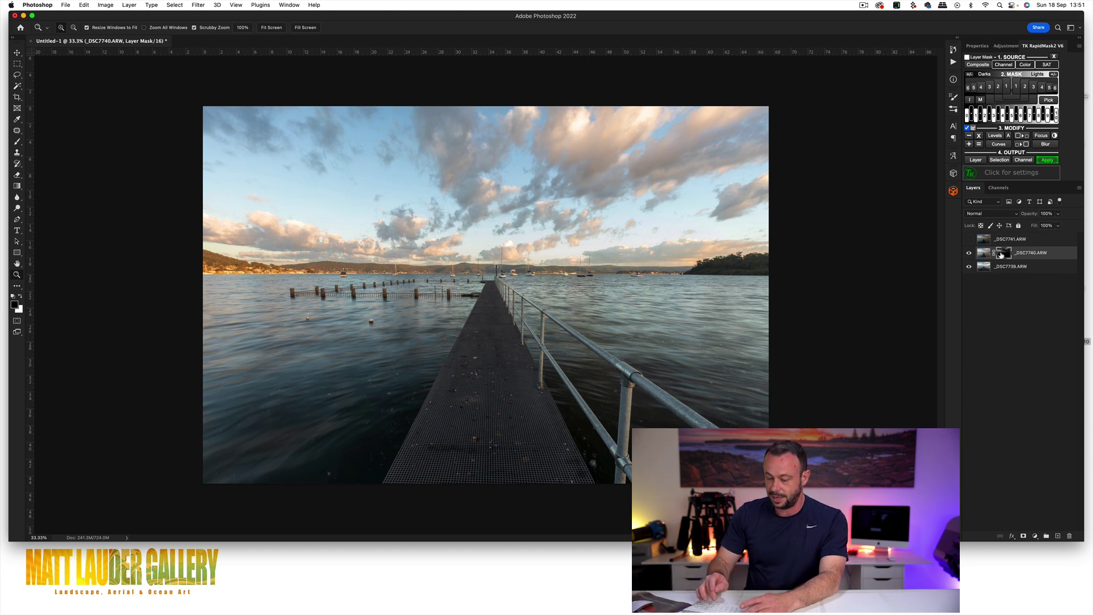
key(super+i)
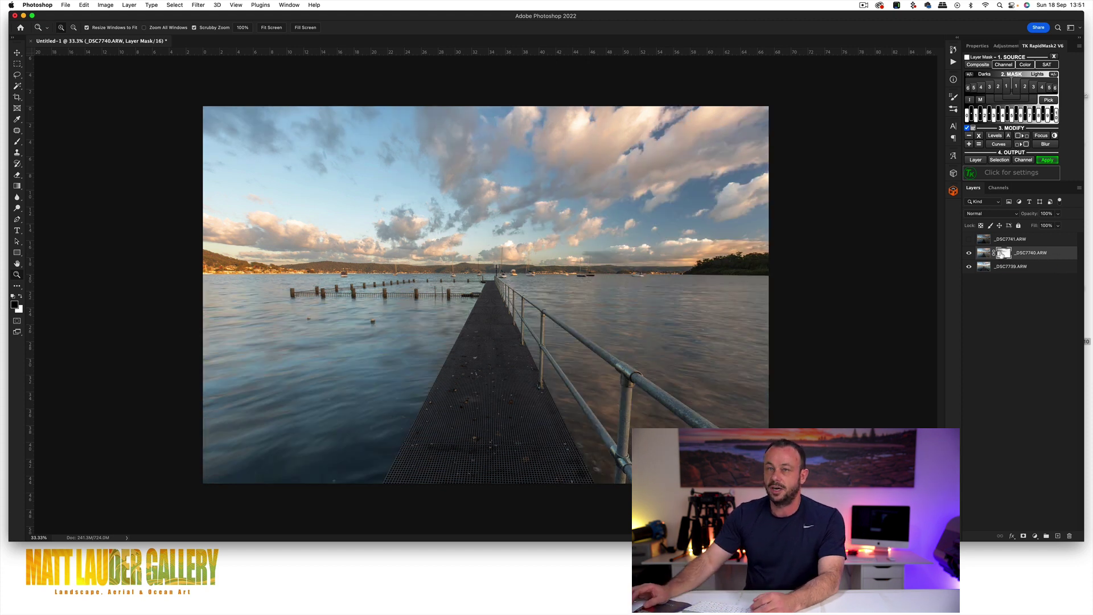
click(970, 254)
click(970, 254)
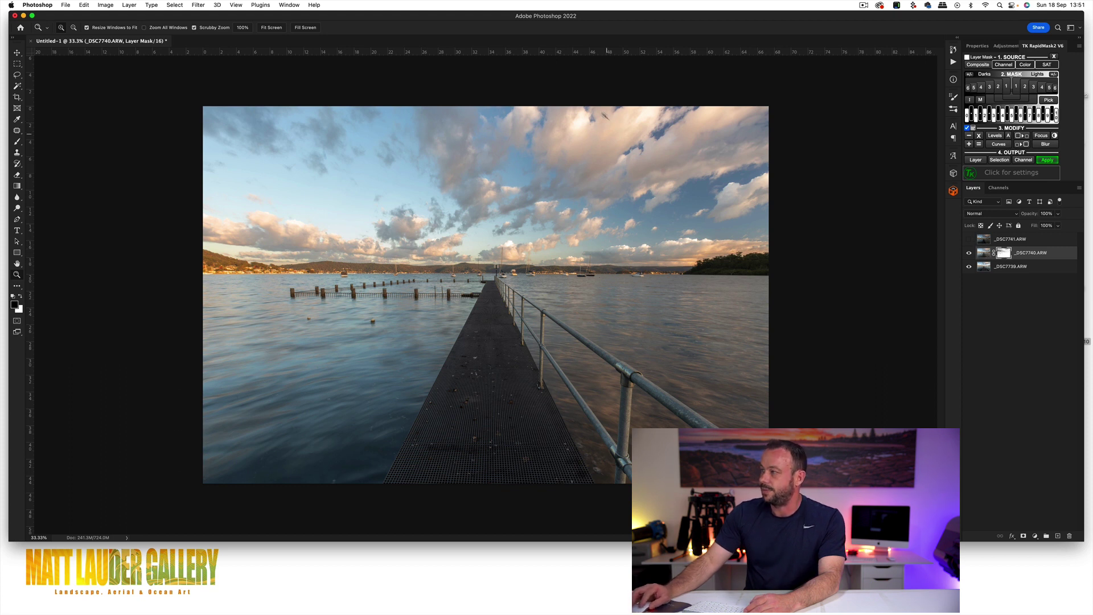
Inspect the blended clouds up close, then show and select the _DSC7741 layer.
click(581, 120)
click(584, 117)
click(590, 115)
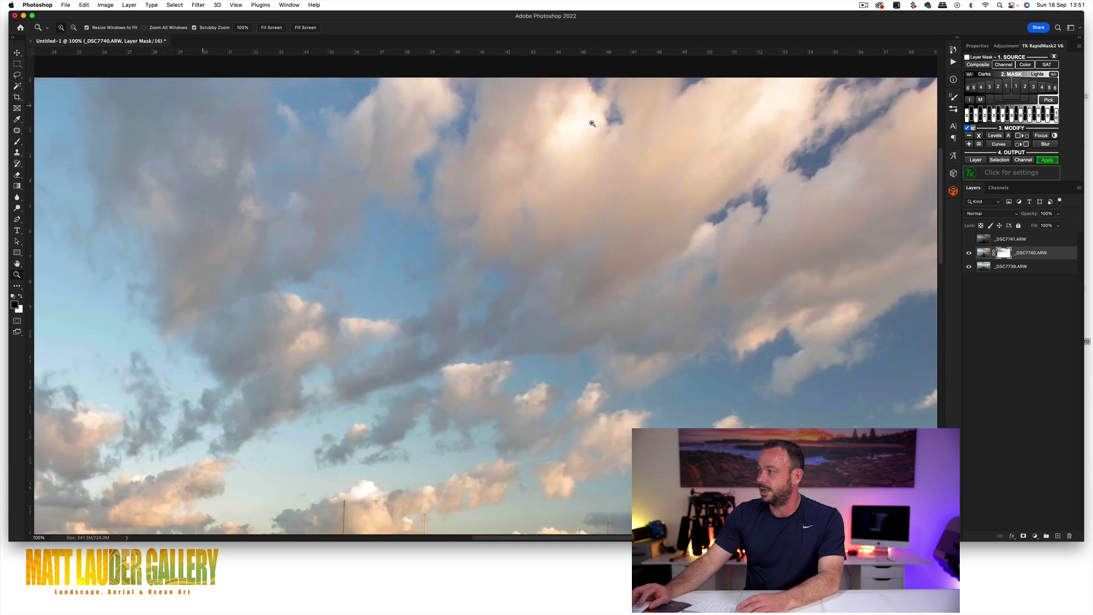
alt+click(572, 201)
alt+click(572, 201)
alt+click(572, 201)
alt+click(572, 201)
click(572, 201)
click(968, 239)
click(985, 239)
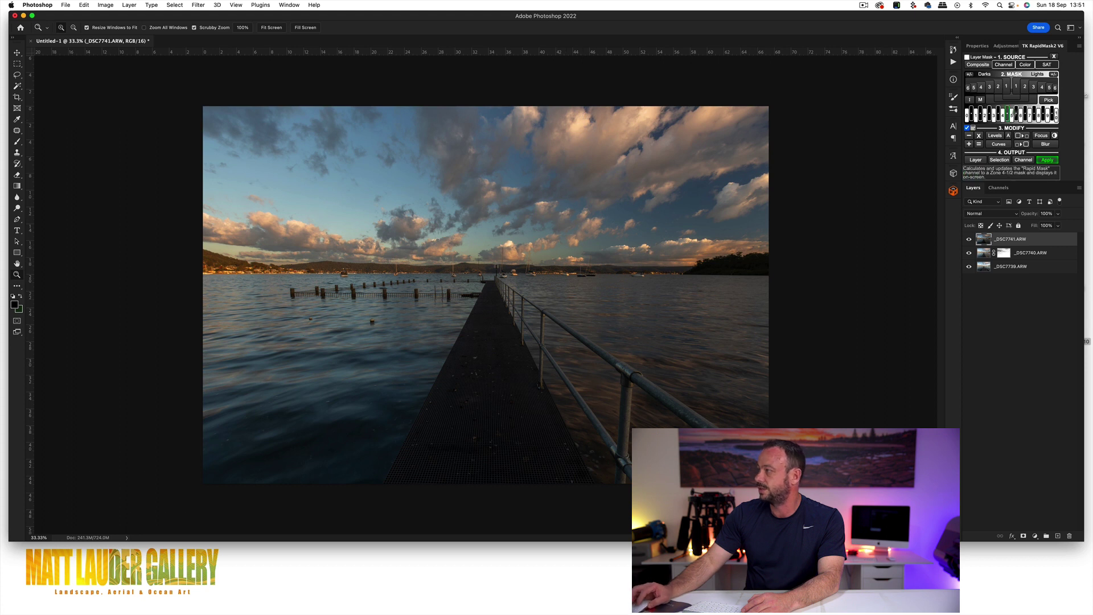
Preview the Lights-4 and Lights-5 masks and settle on Lights-4, checking it at 100%.
click(1043, 87)
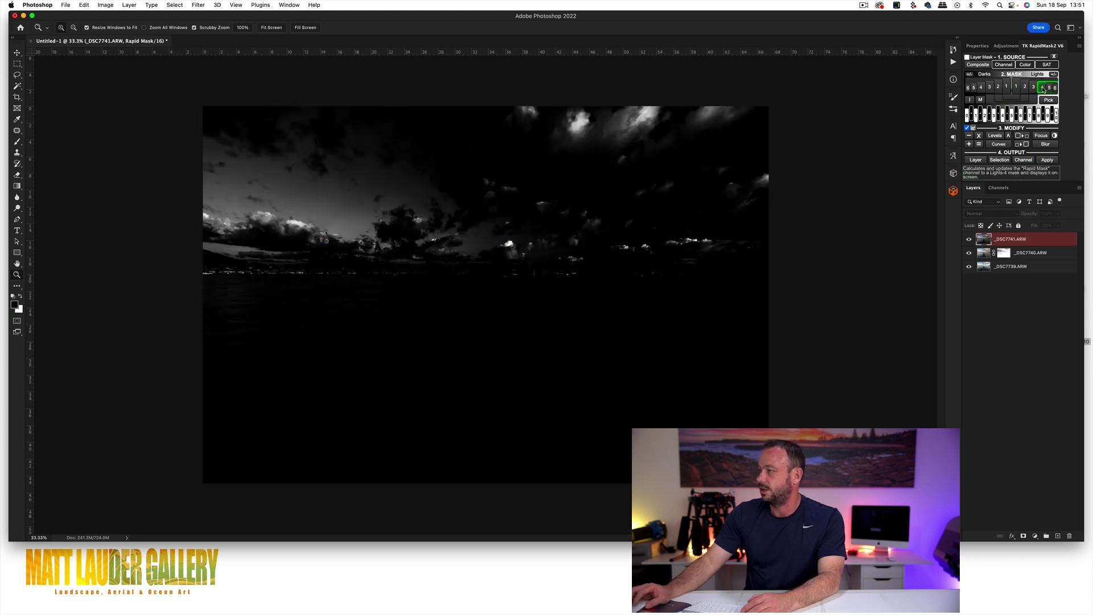
click(1050, 88)
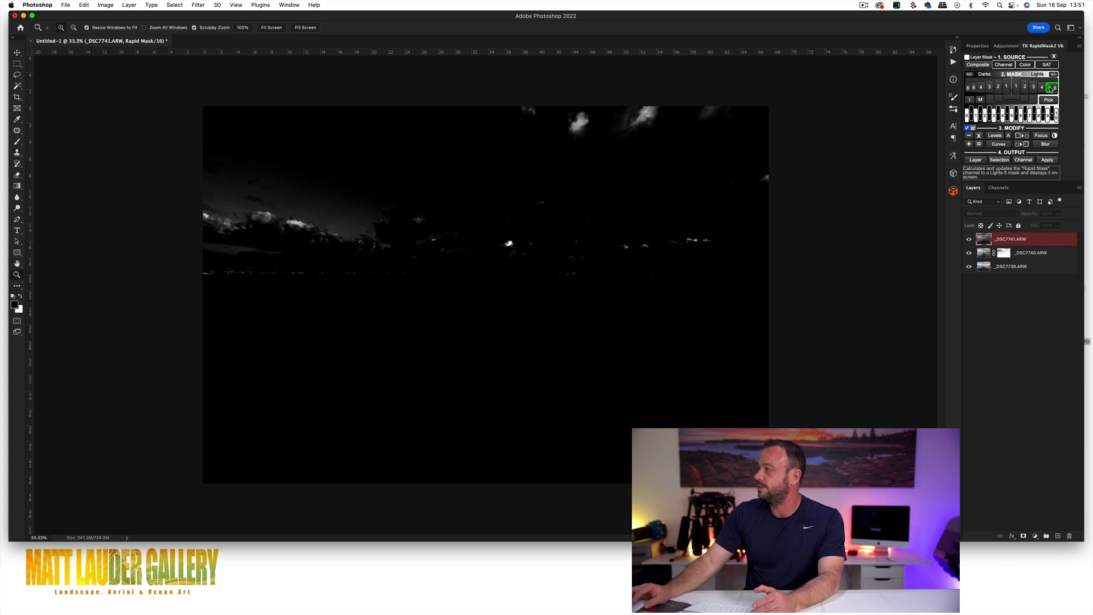
click(1043, 88)
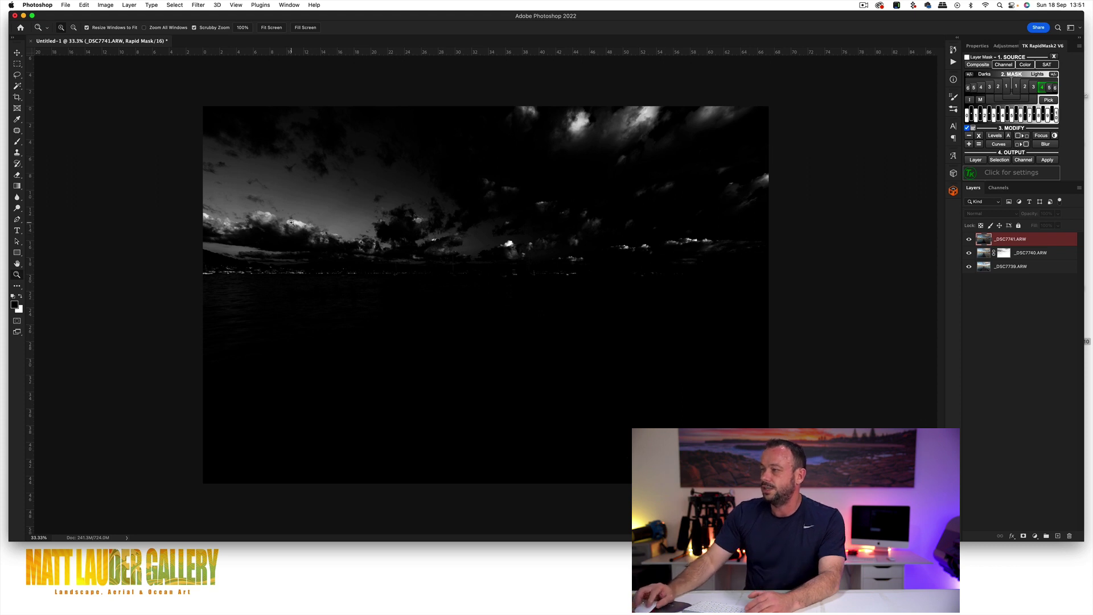
key(super+1)
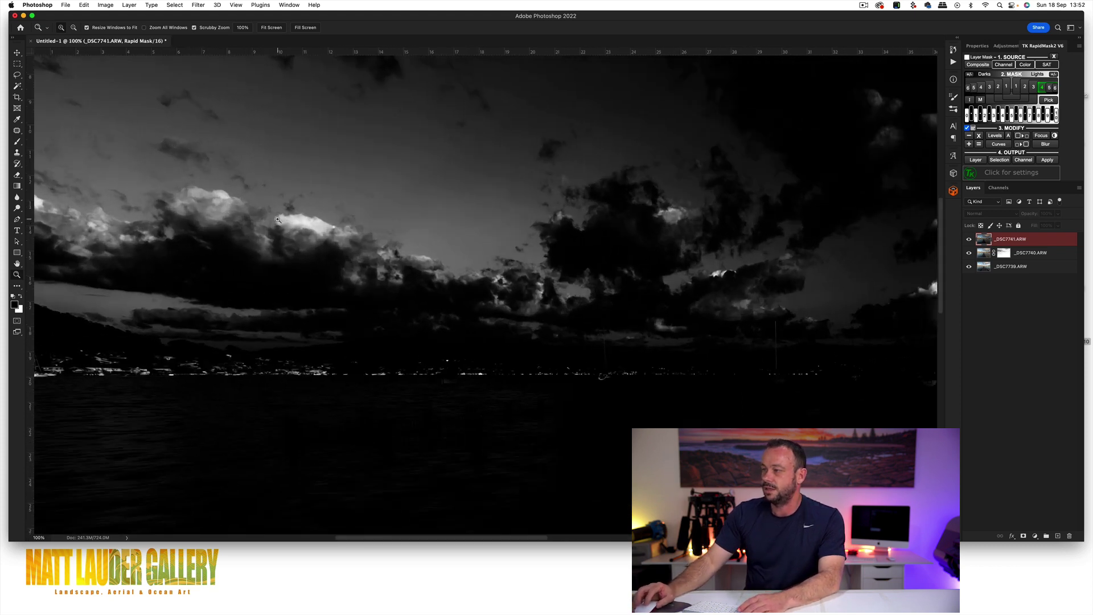
scroll(279, 219, right, 10)
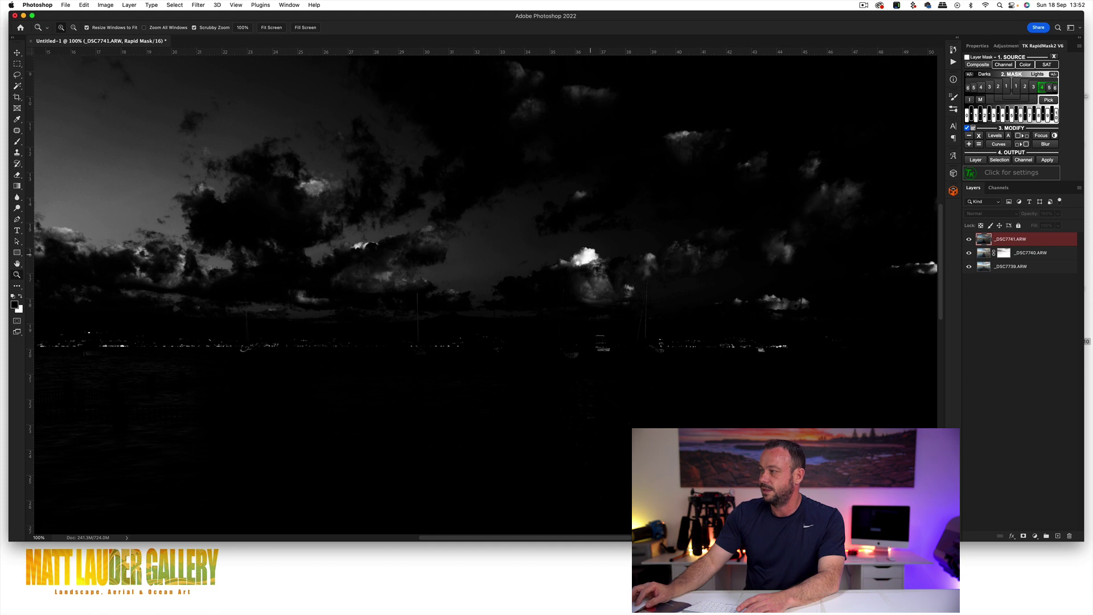
scroll(626, 250, right, 8)
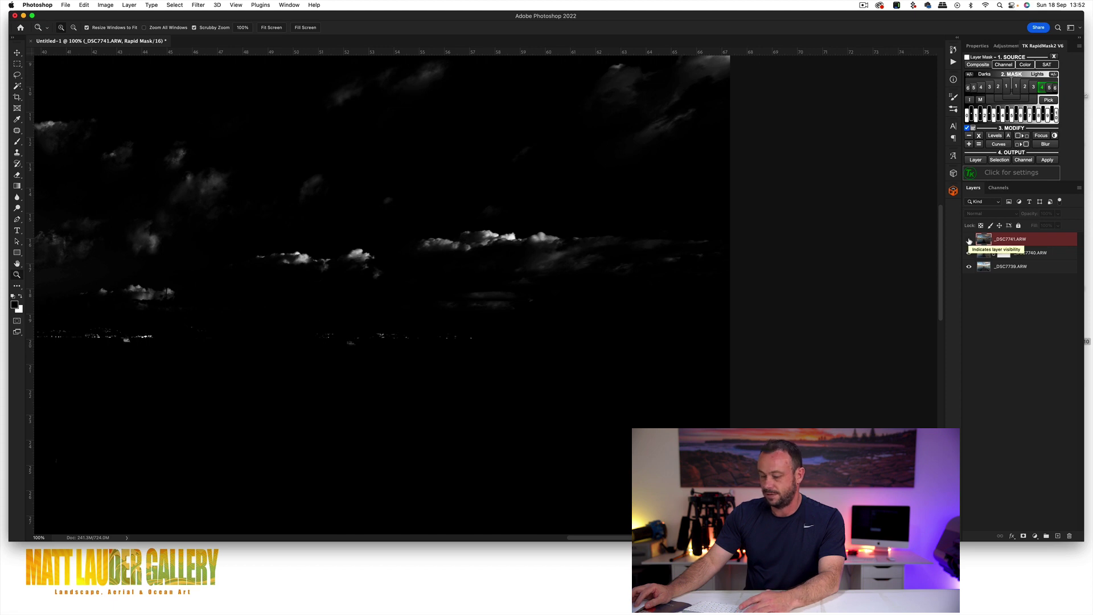
alt+click(566, 271)
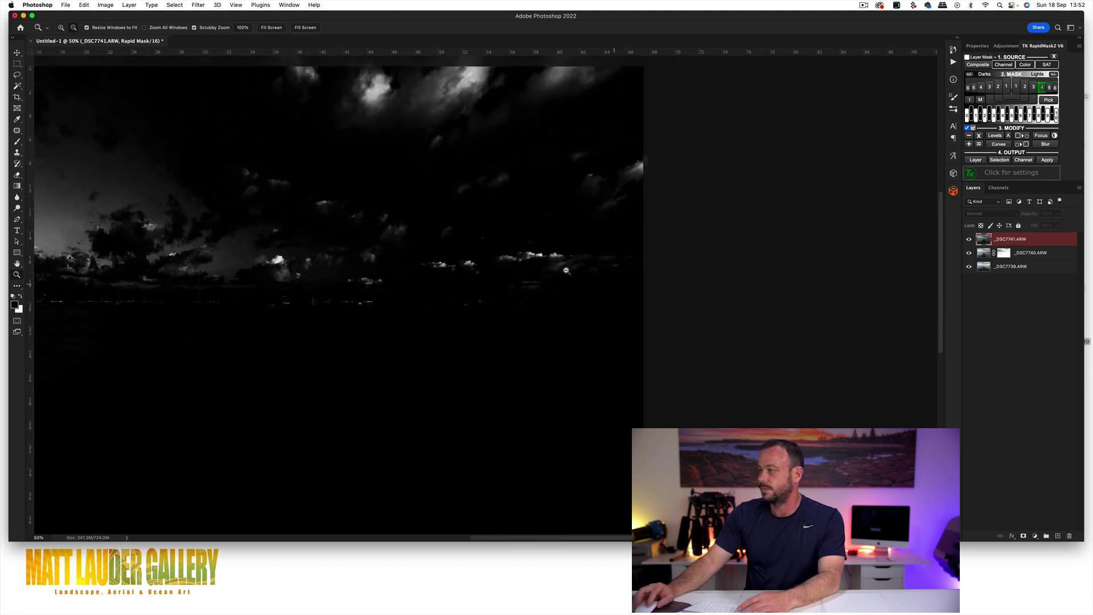
alt+click(567, 271)
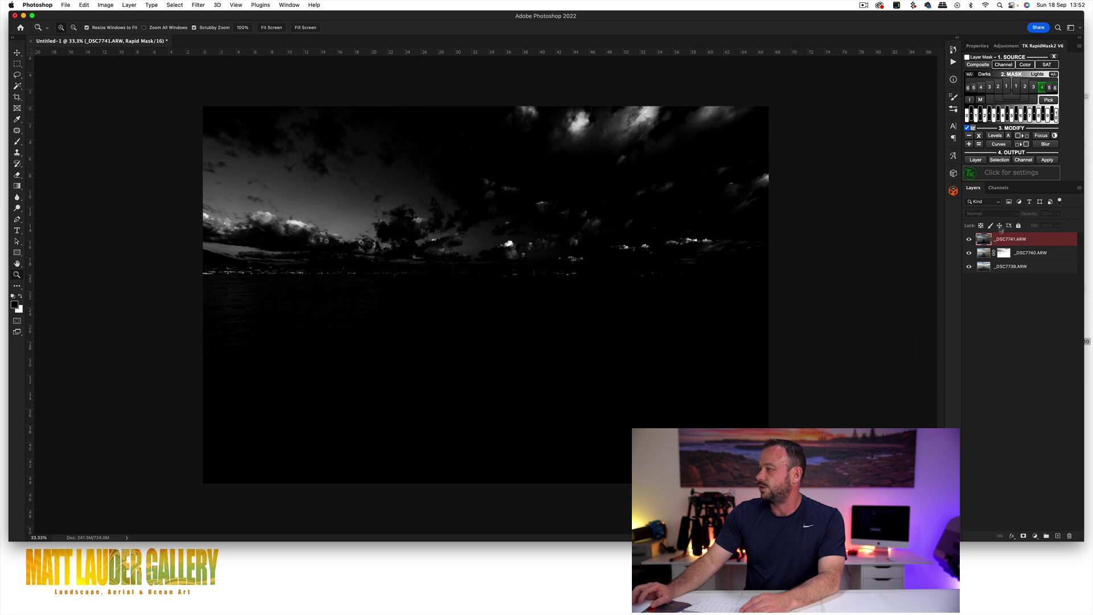
Apply the Lights-4 mask to _DSC7741 and briefly view the mask on its own.
click(1049, 160)
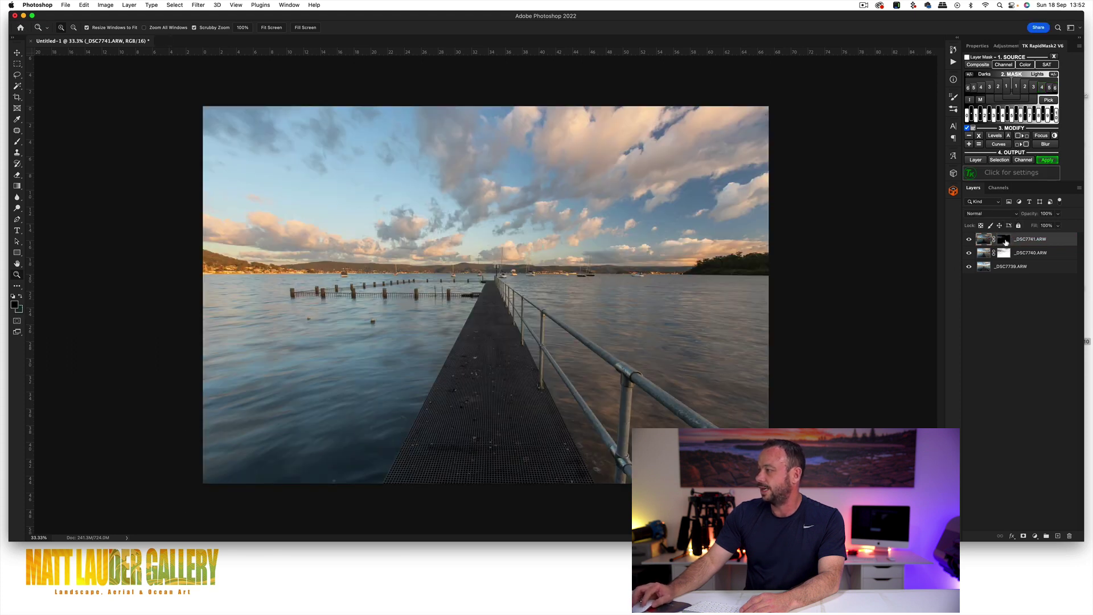
alt+click(1005, 241)
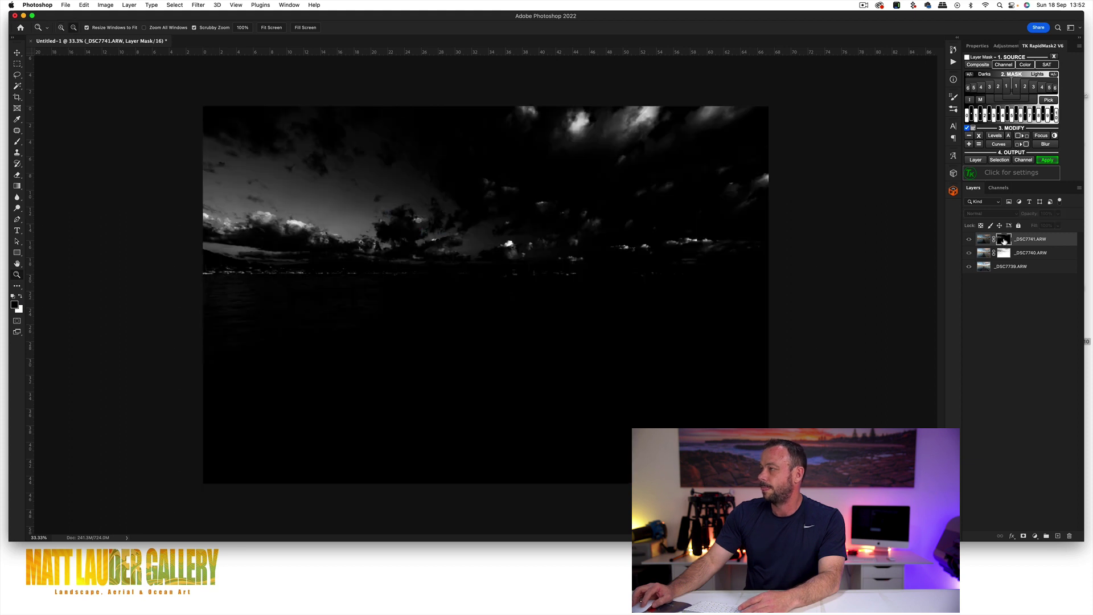
alt+click(1005, 241)
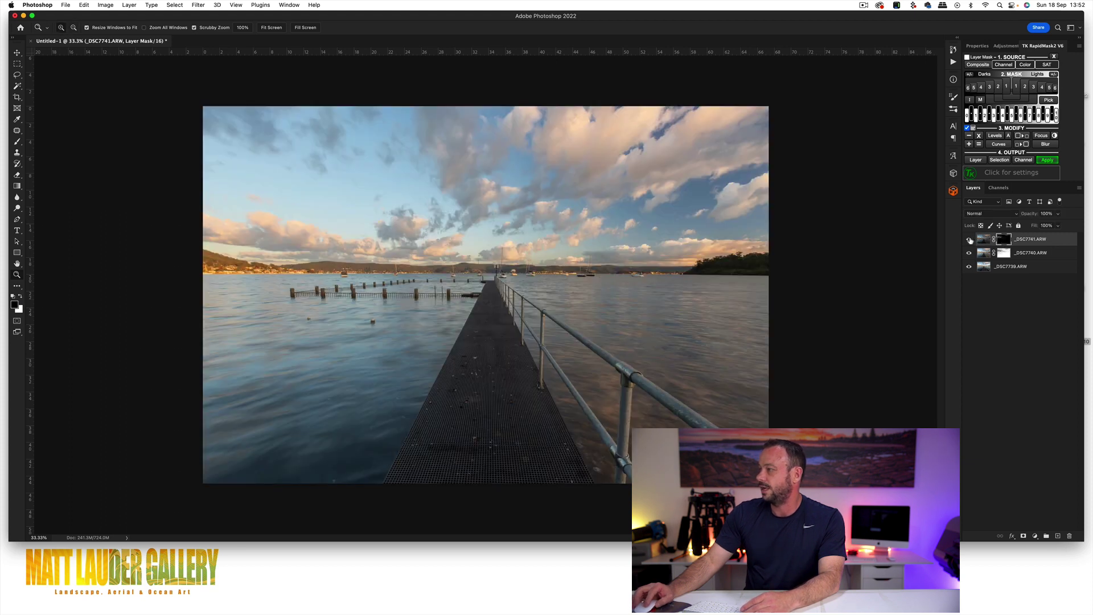
click(584, 119)
drag(585, 119, 689, 174)
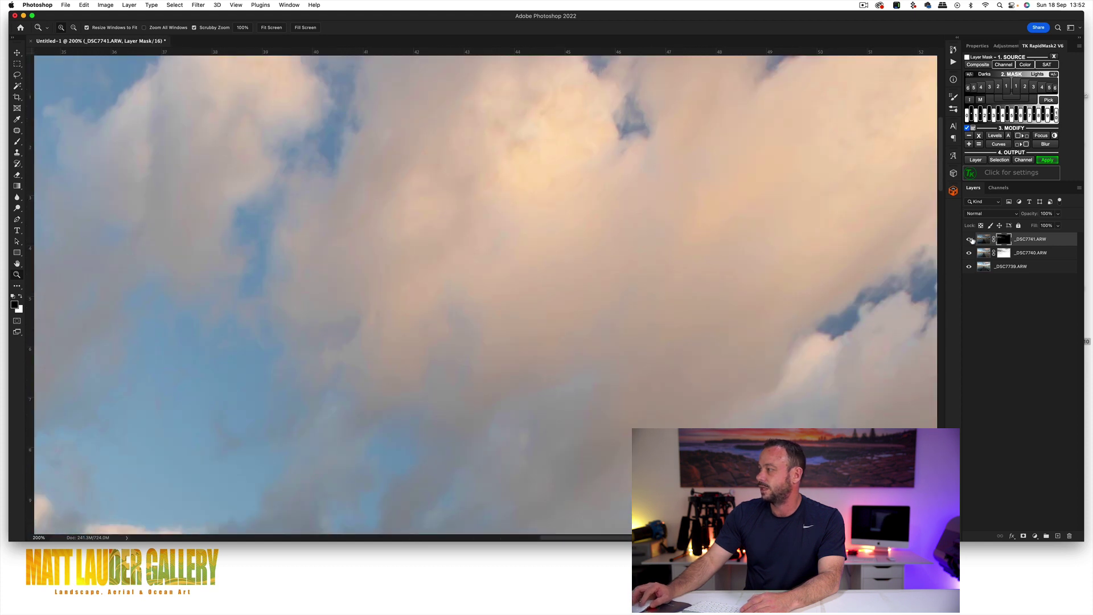
click(970, 240)
click(971, 240)
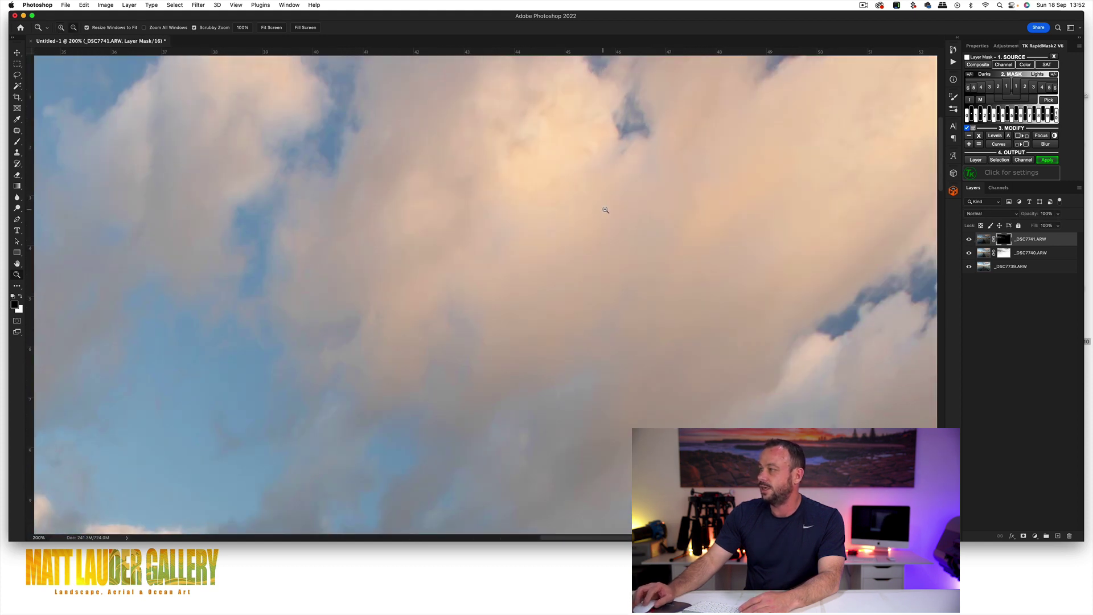
scroll(599, 205, up, 2)
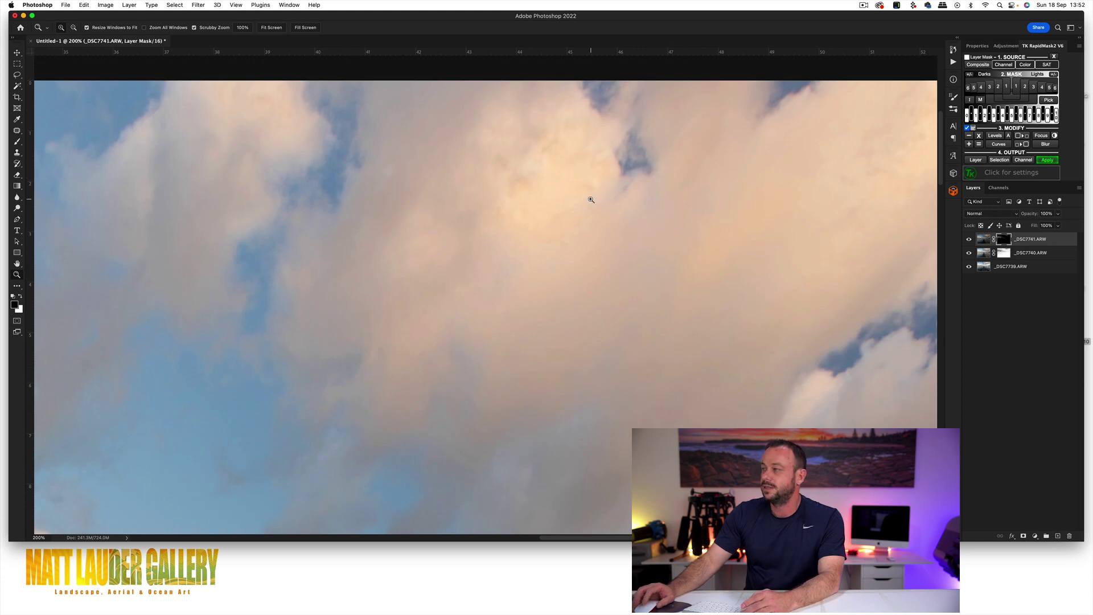
alt+click(570, 209)
alt+click(570, 208)
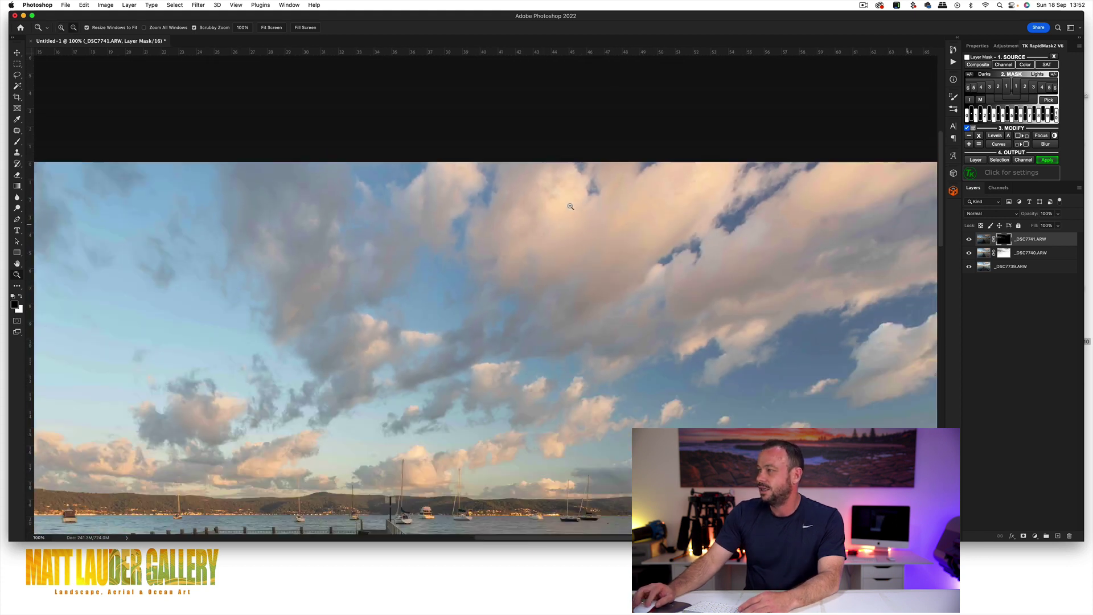
alt+click(569, 208)
alt+click(1004, 239)
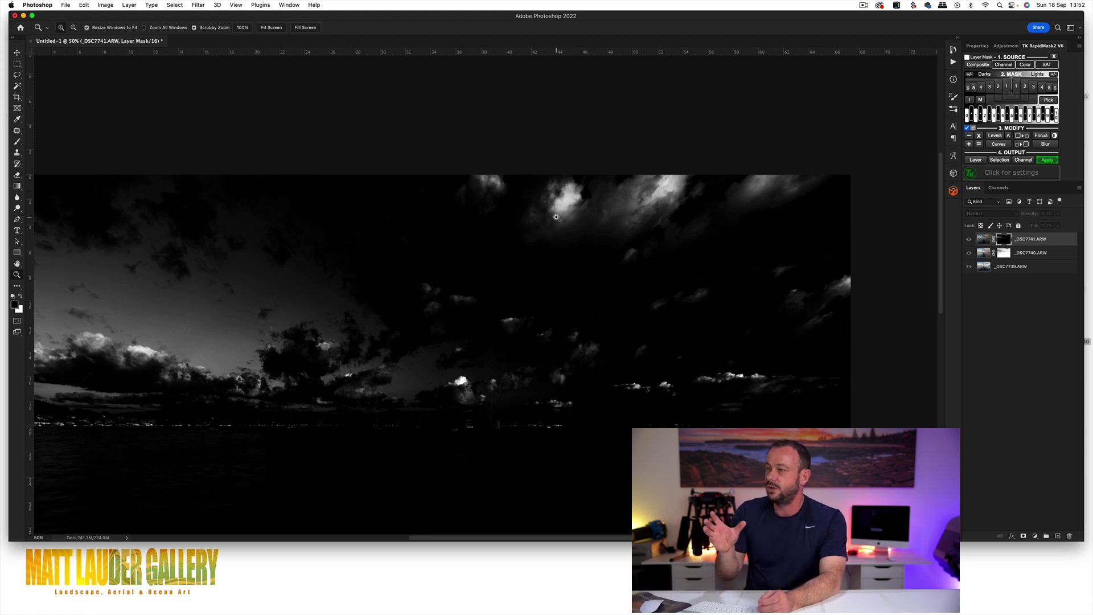
alt+click(557, 217)
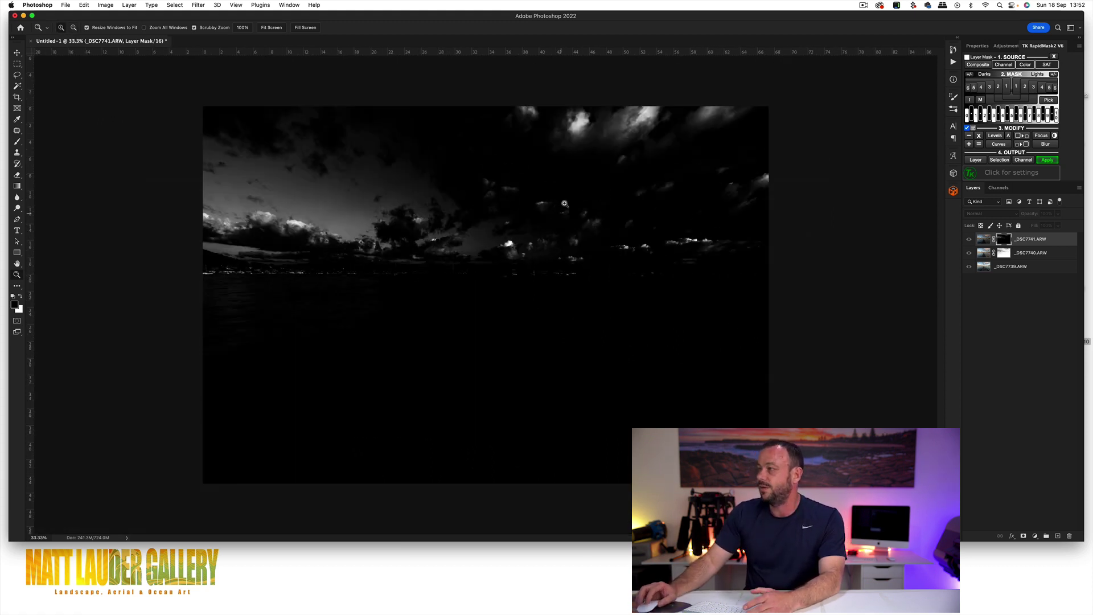
click(573, 135)
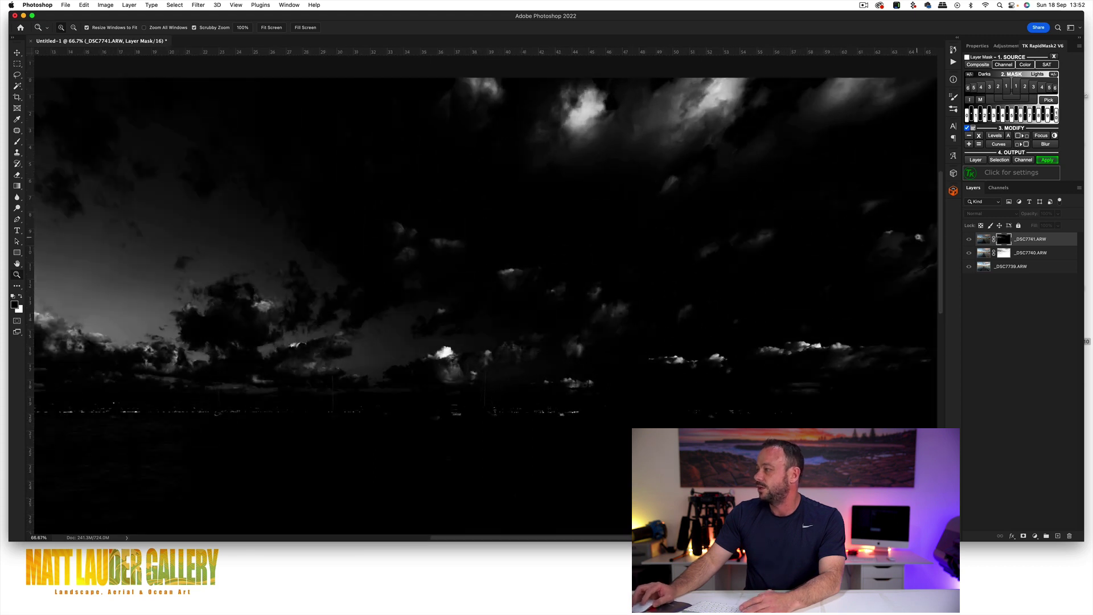
click(979, 239)
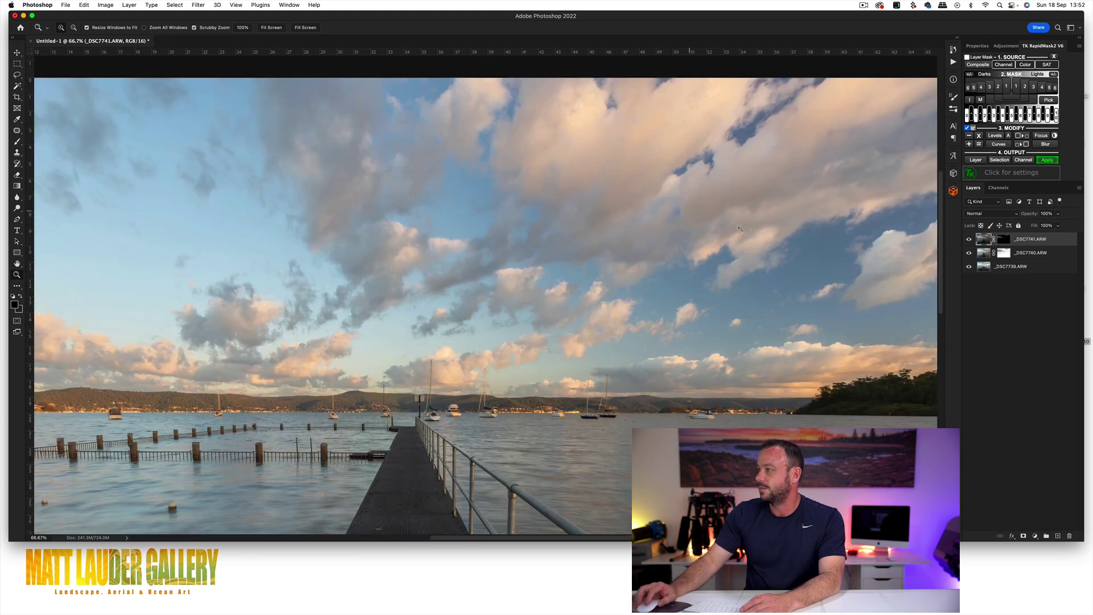
Start a Gaussian Blur on the _DSC7741 layer mask, previewing a cloud area.
click(1004, 240)
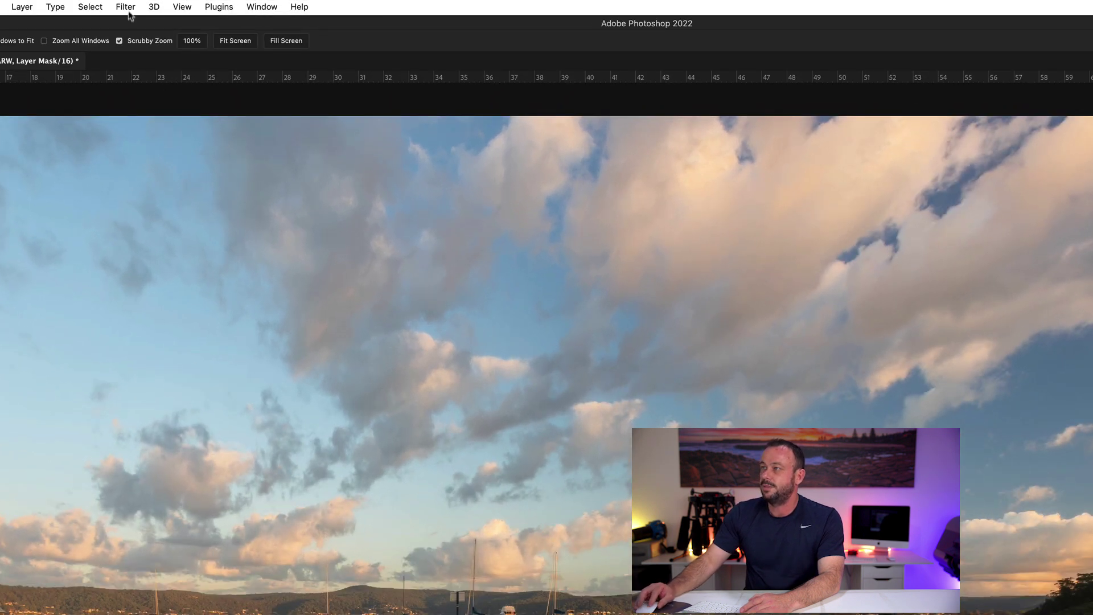
click(198, 5)
mouse_move(141, 174)
click(333, 220)
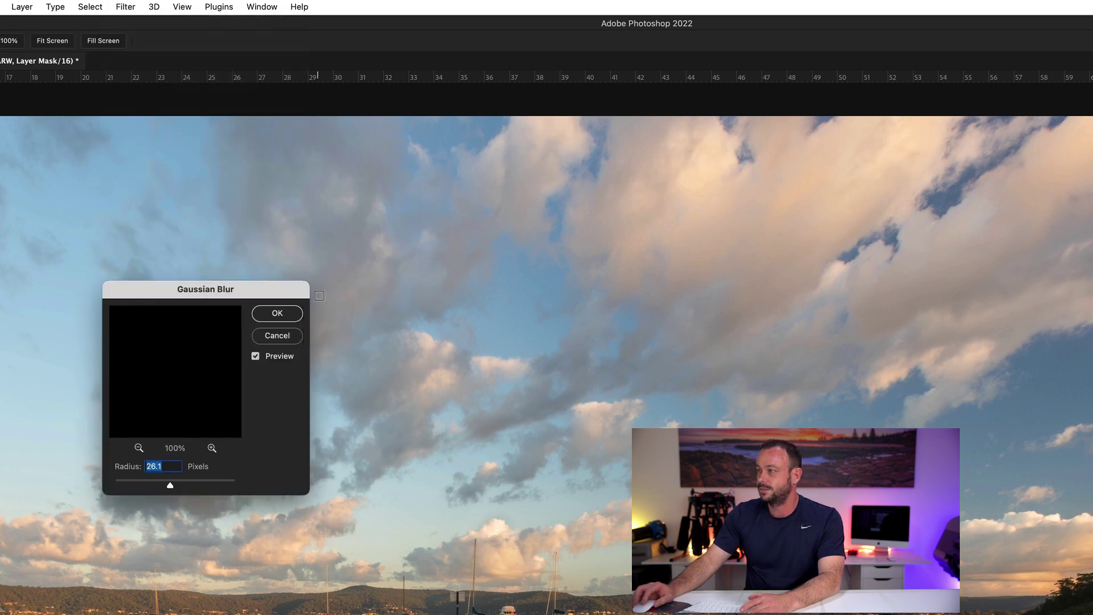
drag(264, 288, 501, 170)
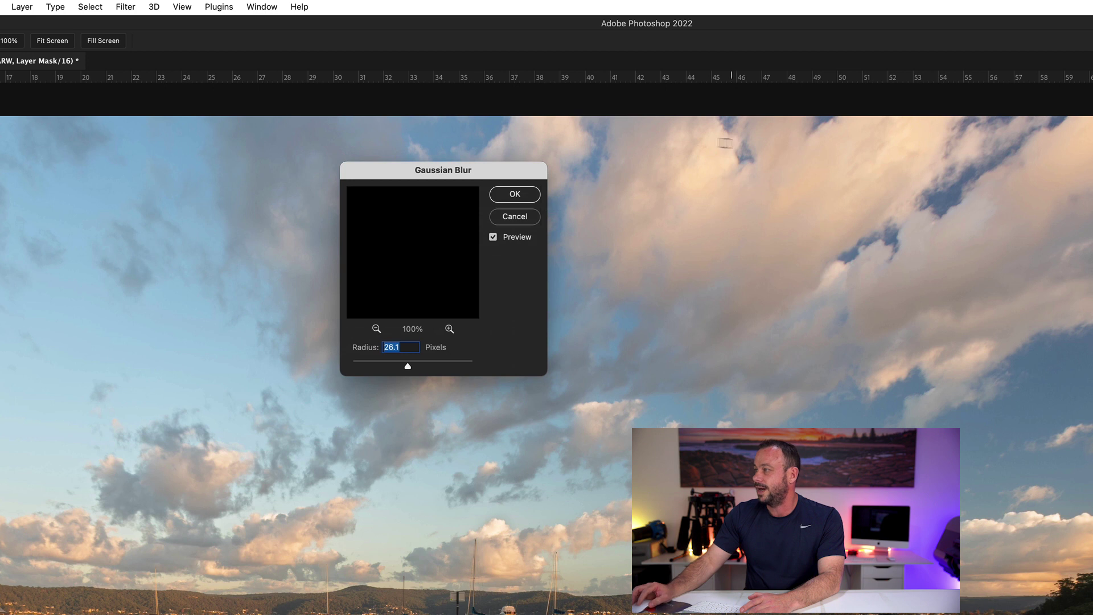
click(493, 237)
click(493, 237)
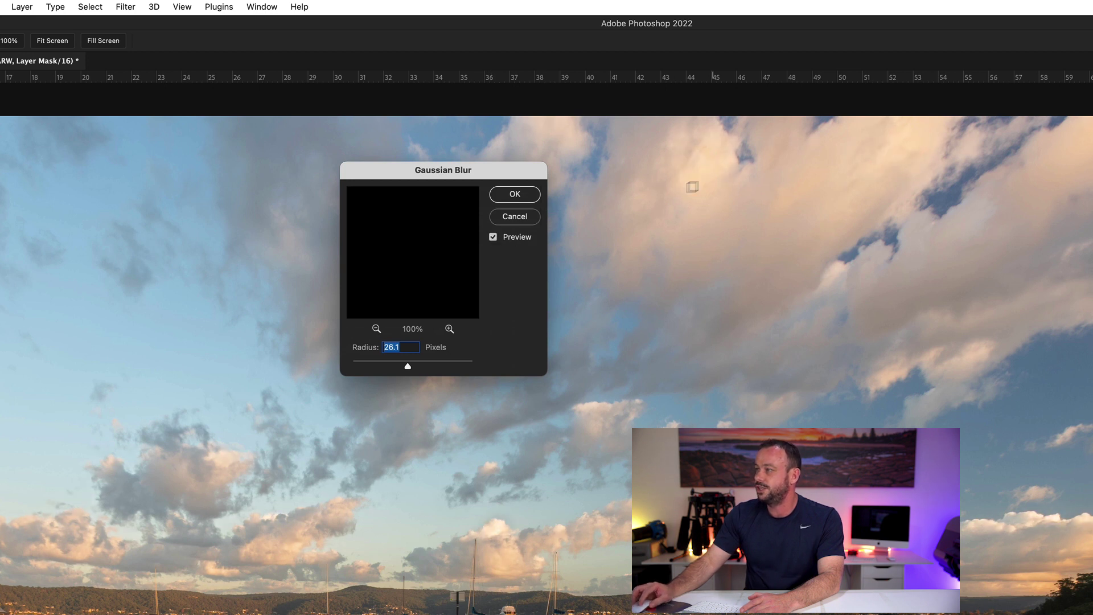
click(703, 175)
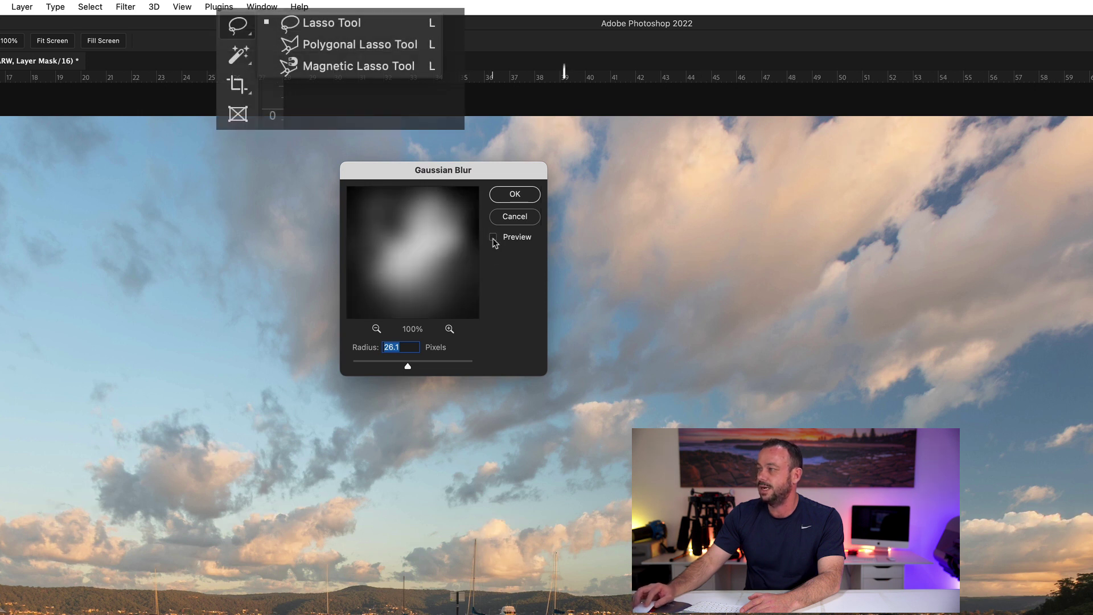
click(449, 243)
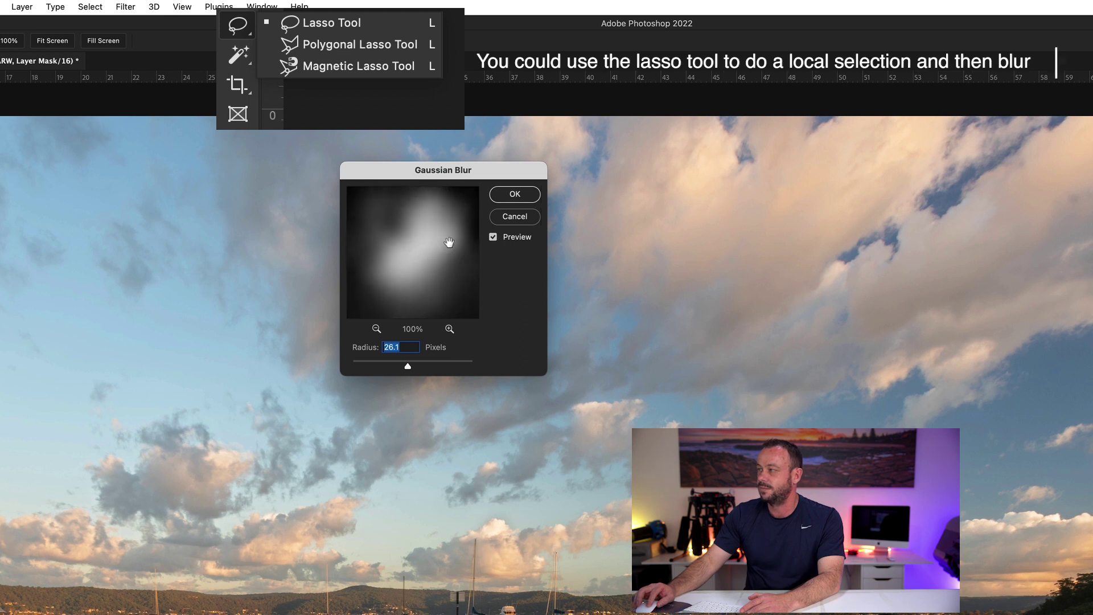
Set the blur radius to 40.2 pixels, compare with and without preview, and apply.
mouse_move(408, 366)
mouse_down()
mouse_move(382, 369)
mouse_move(413, 369)
mouse_up()
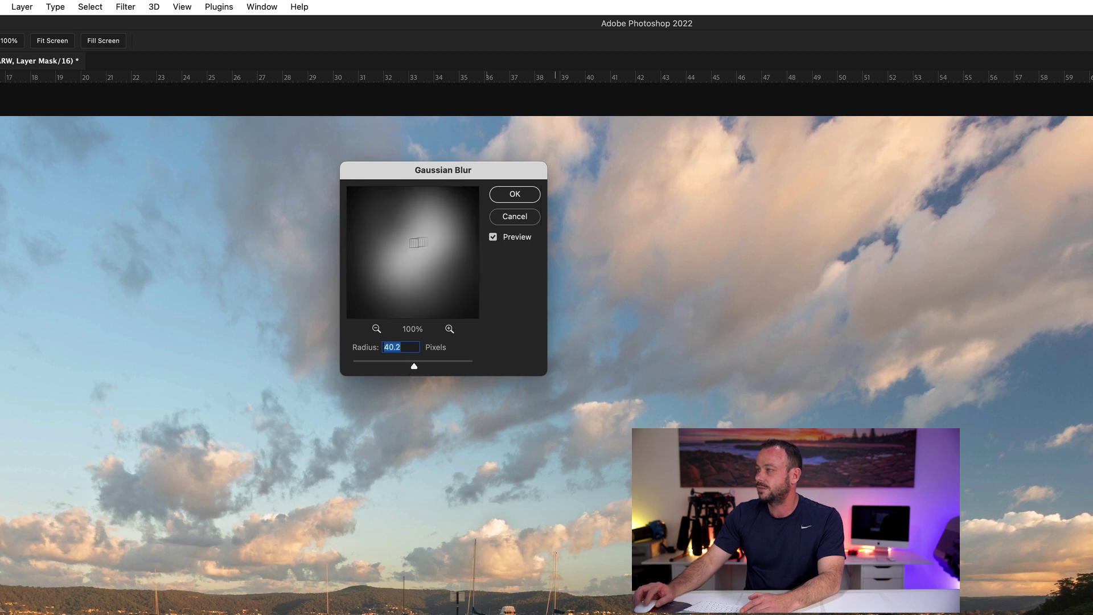
click(493, 236)
click(493, 236)
click(494, 237)
click(493, 236)
click(493, 237)
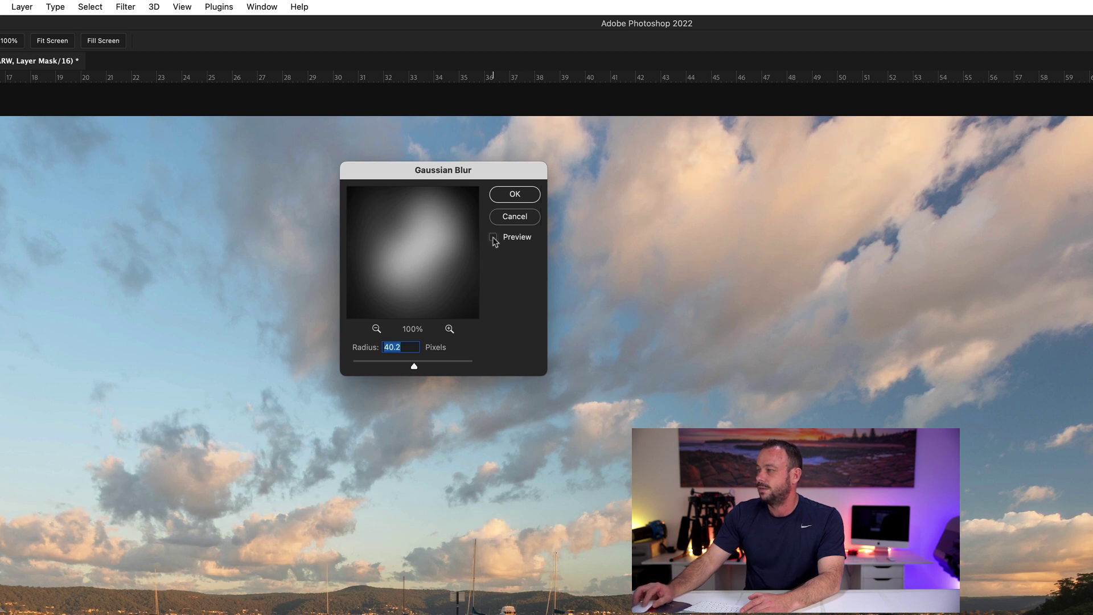
click(493, 237)
click(493, 237)
click(493, 237)
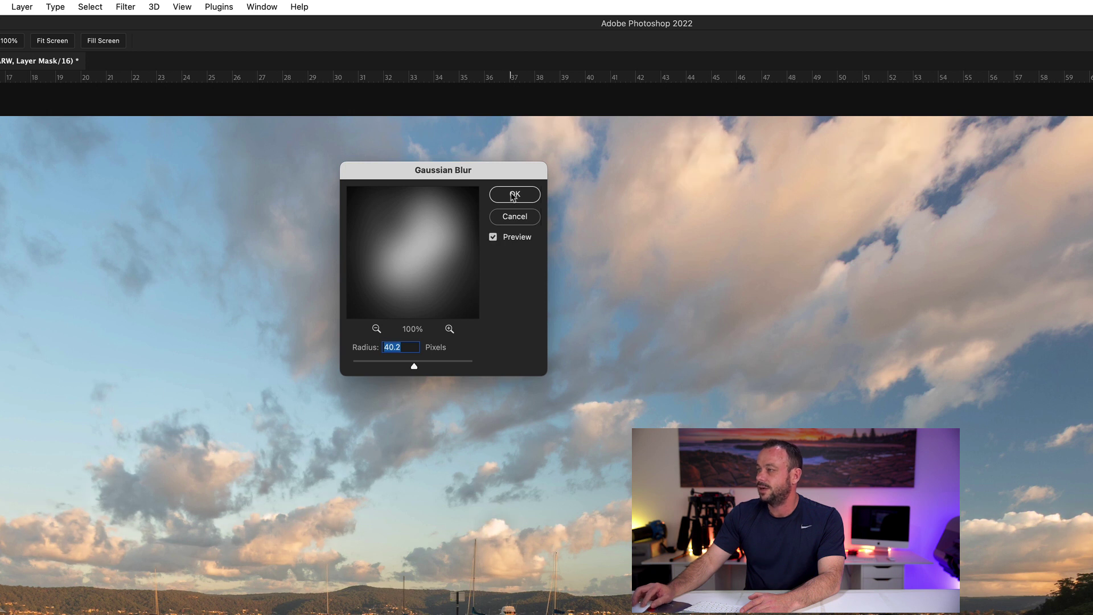
click(514, 195)
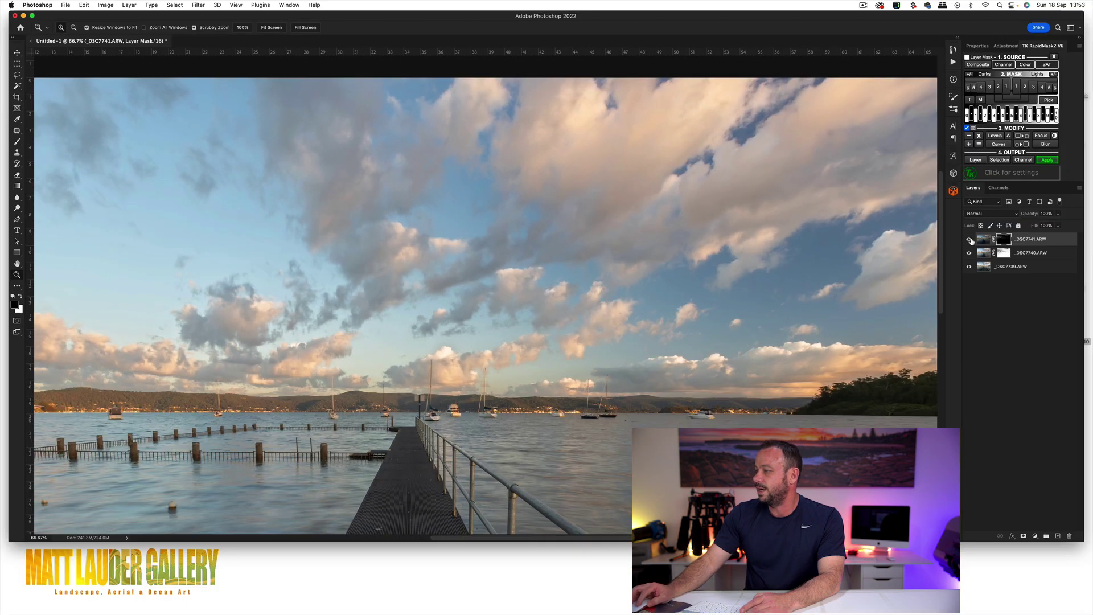
Zoom into the clouds and toggle _DSC7741 on and off to compare the blend.
click(970, 240)
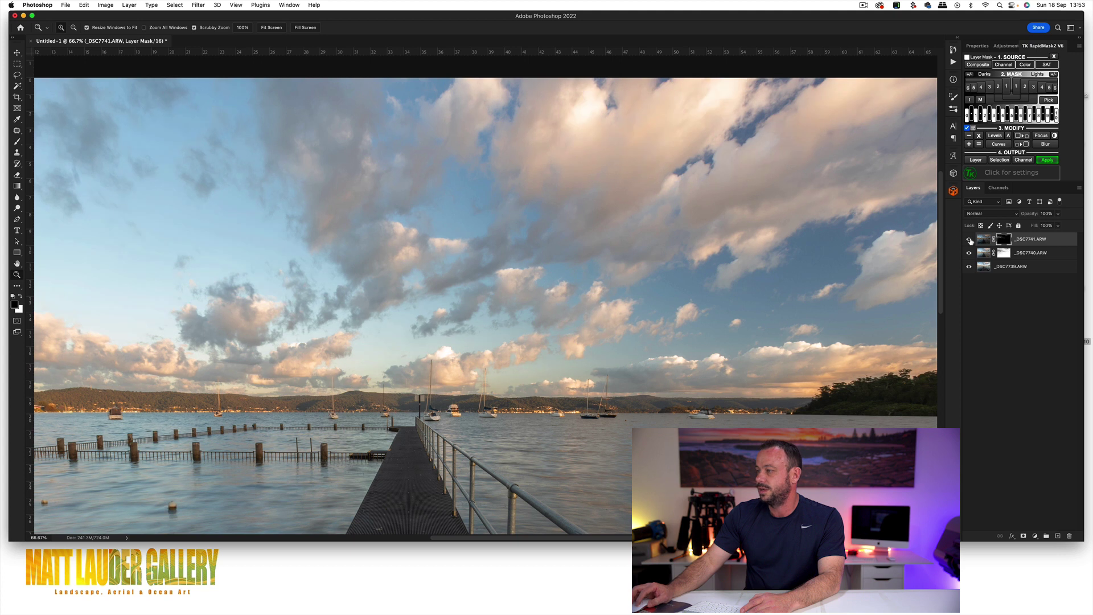
drag(449, 355, 450, 355)
click(449, 355)
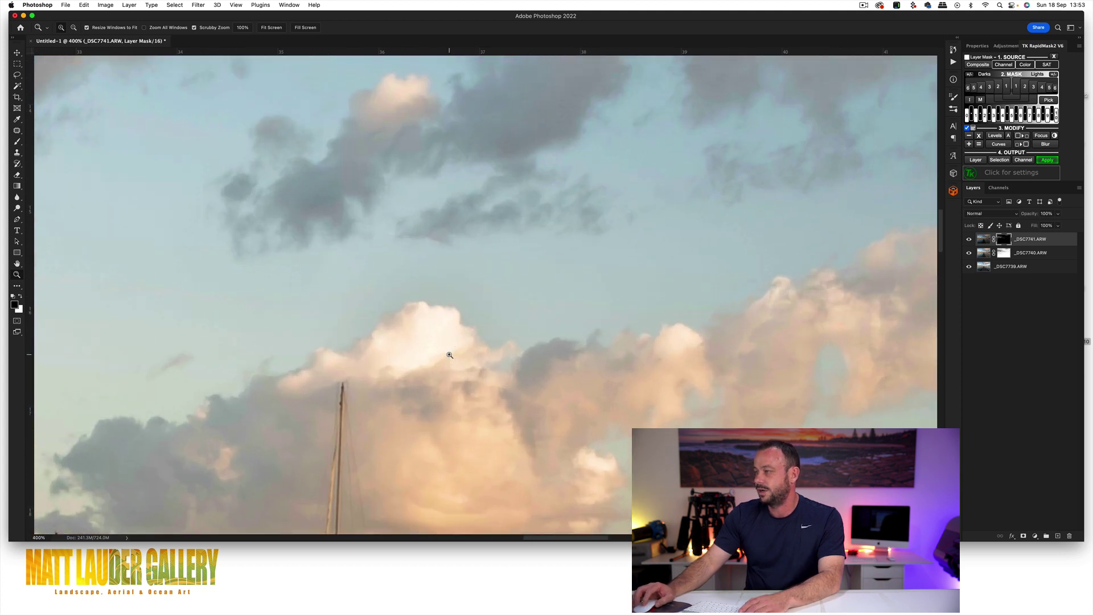
scroll(444, 324, down, 3)
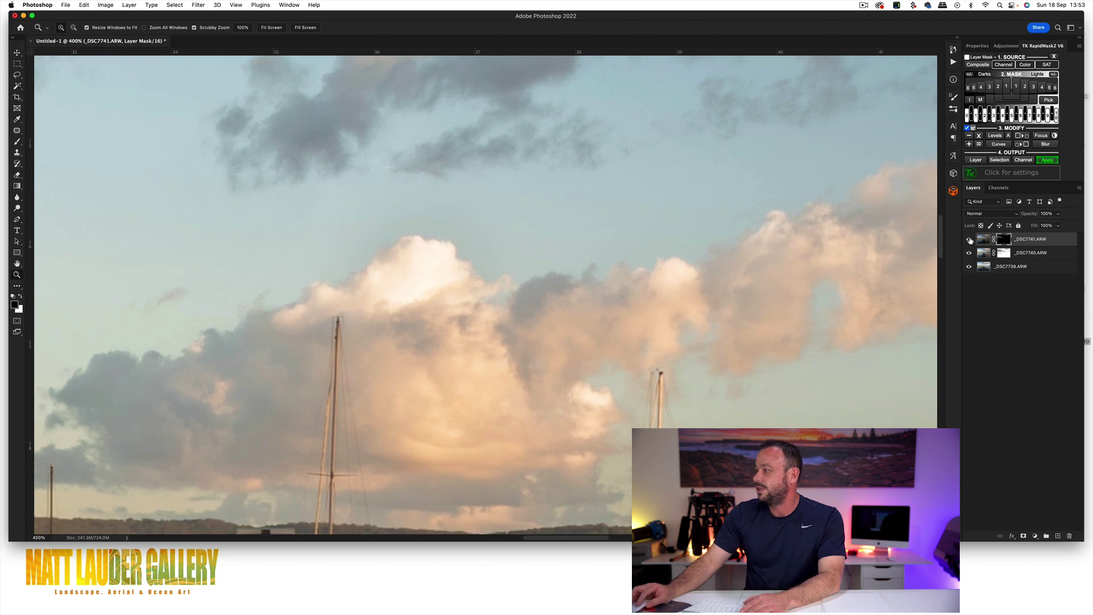
click(970, 240)
click(970, 240)
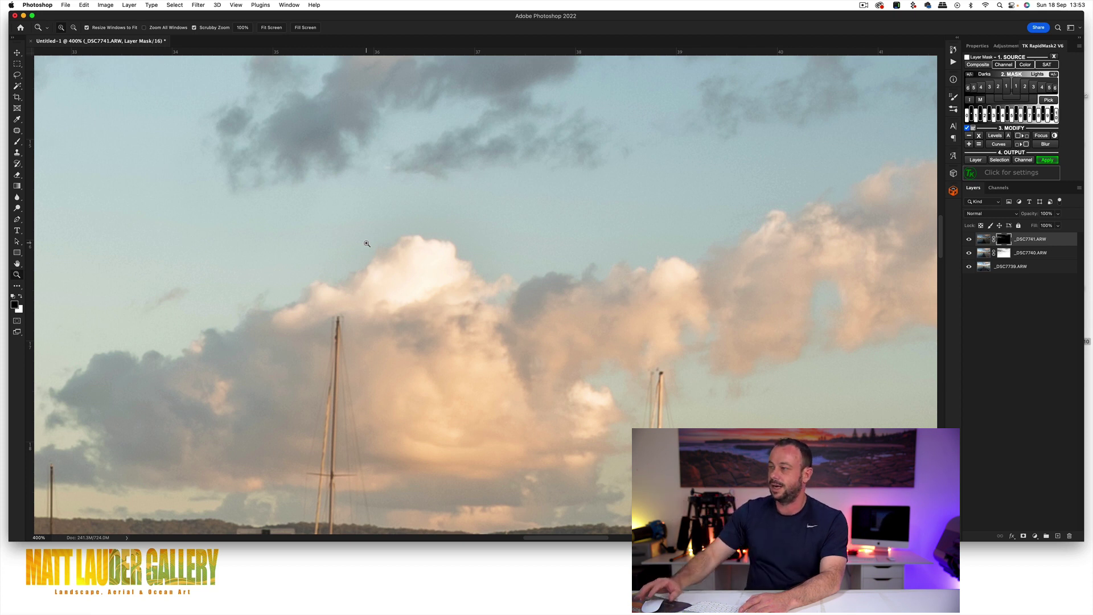
Frame the neighbouring clouds and set up the Brush at 60 pixels.
drag(339, 243, 701, 252)
alt+click(608, 271)
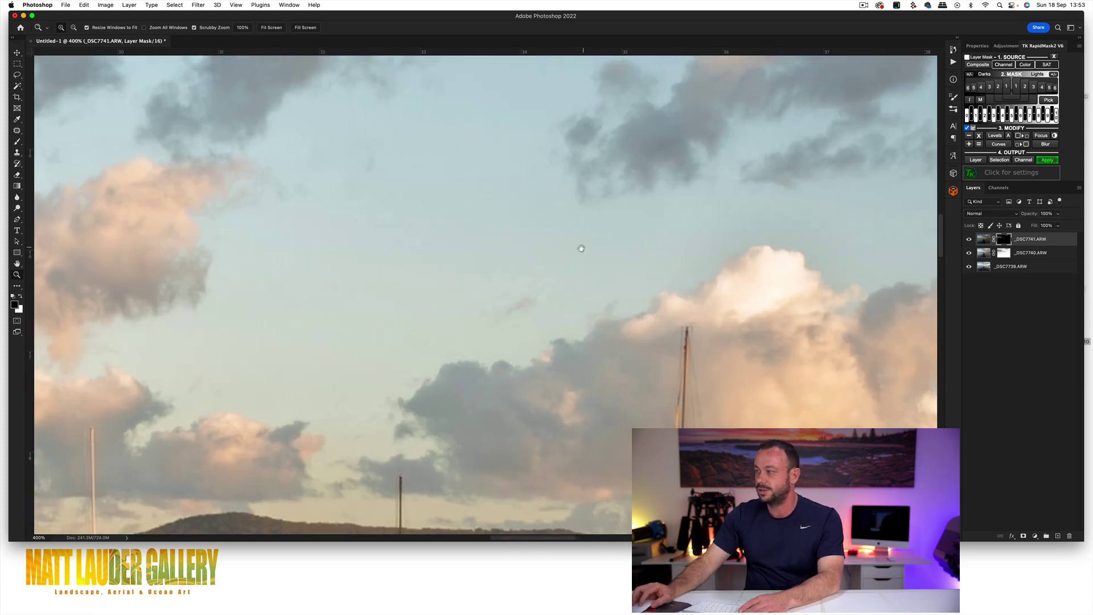
drag(764, 271, 570, 266)
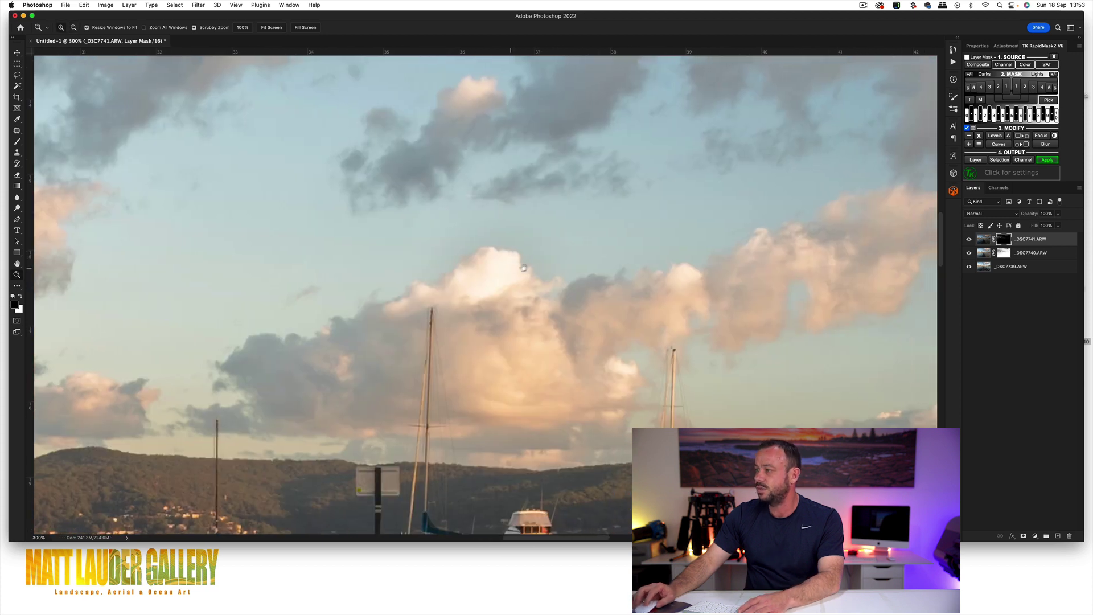
key(b)
key(bracketleft)
key(bracketleft)
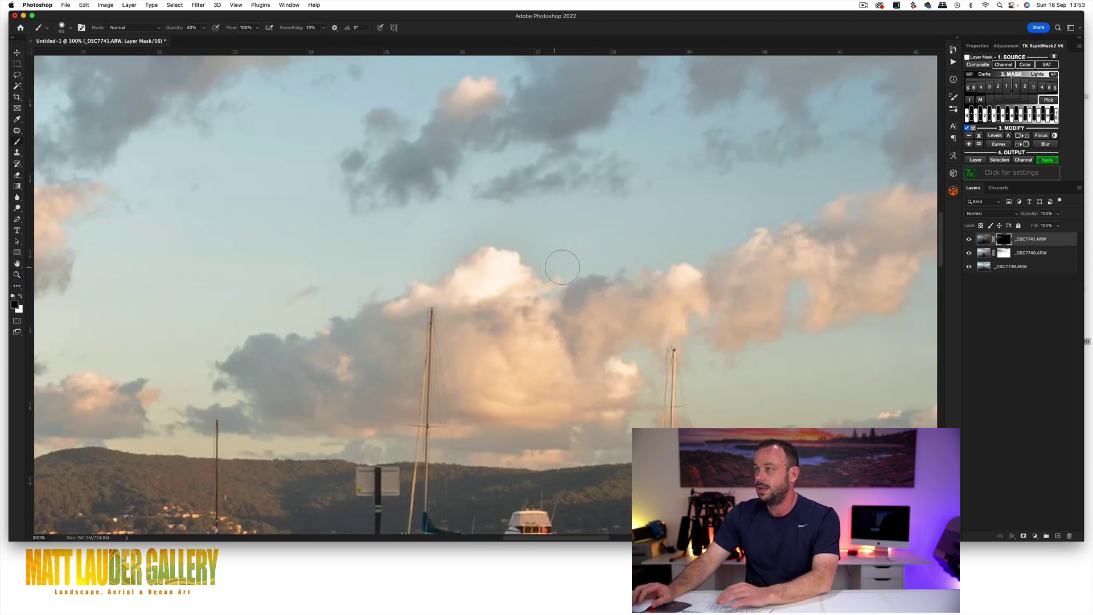
alt+click(1005, 244)
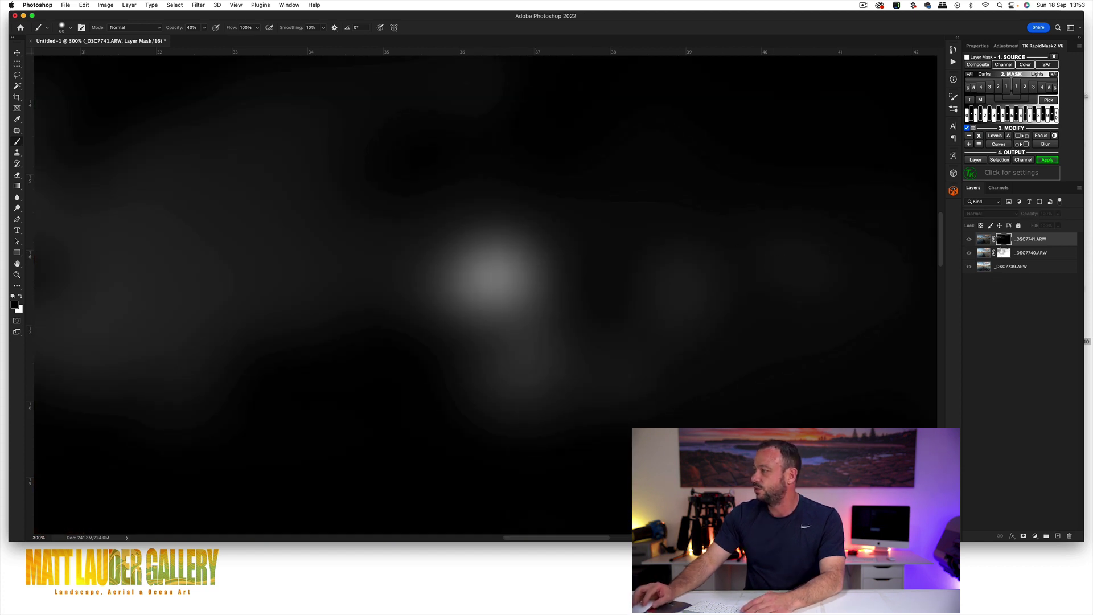
alt+click(1004, 242)
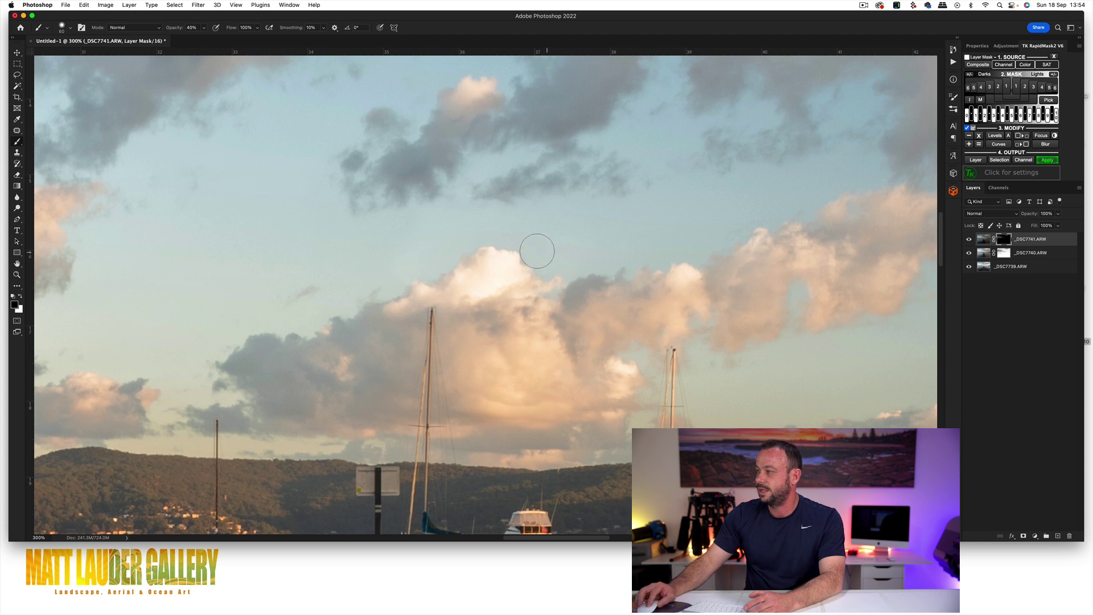
scroll(322, 262, left, 10)
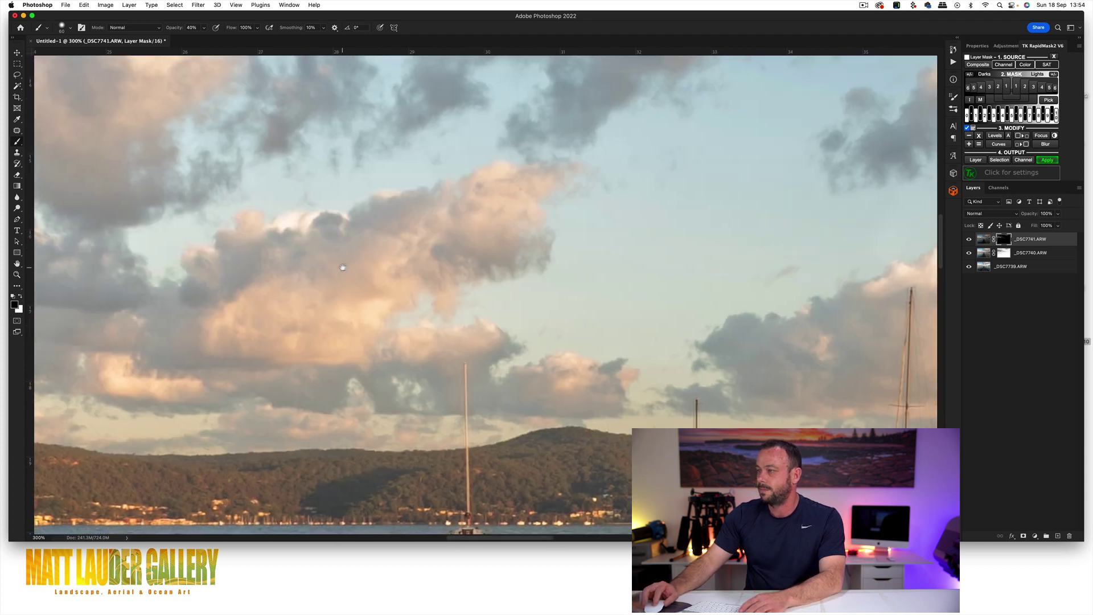
scroll(353, 267, left, 12)
key(z)
alt+click(525, 277)
key(b)
scroll(312, 264, left, 8)
scroll(312, 264, up, 2)
scroll(333, 214, right, 4)
scroll(333, 214, up, 1)
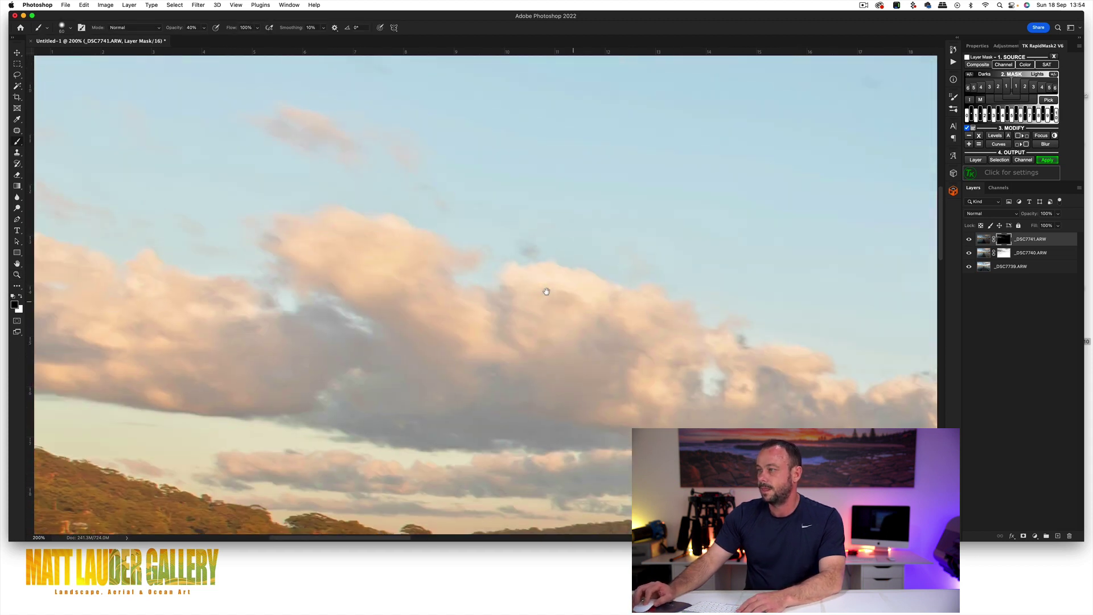
scroll(395, 232, right, 18)
scroll(396, 232, down, 1)
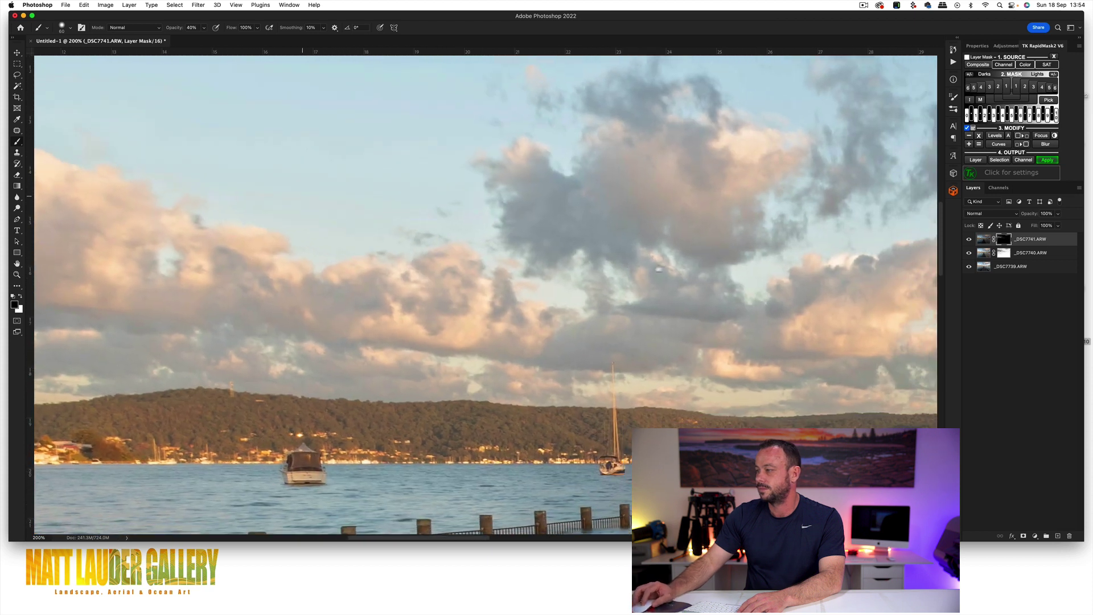
scroll(380, 294, right, 16)
scroll(259, 254, down, 1)
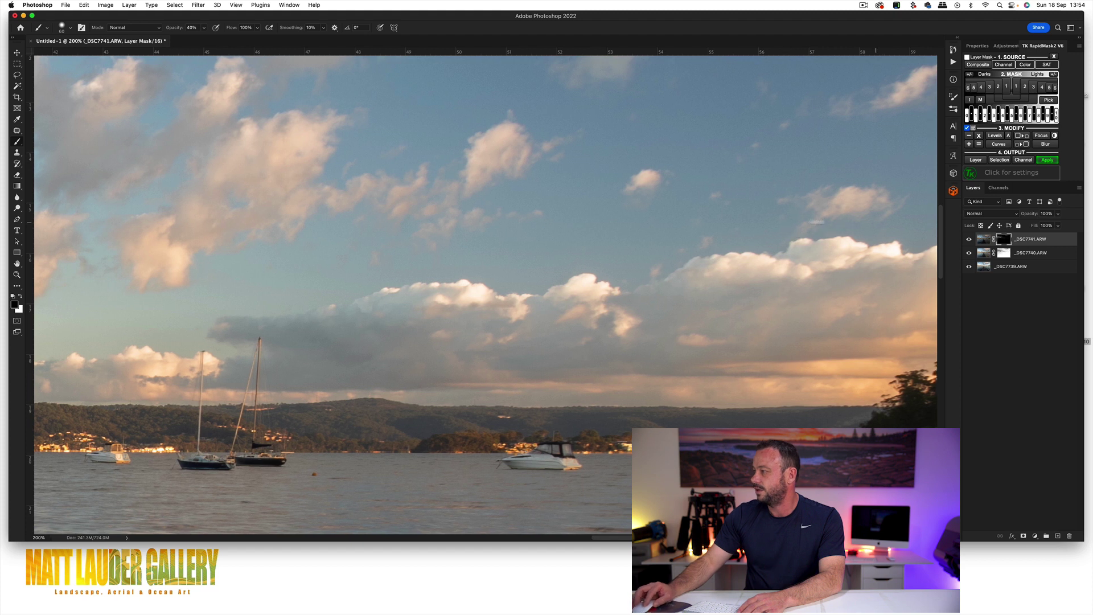
scroll(798, 221, right, 2)
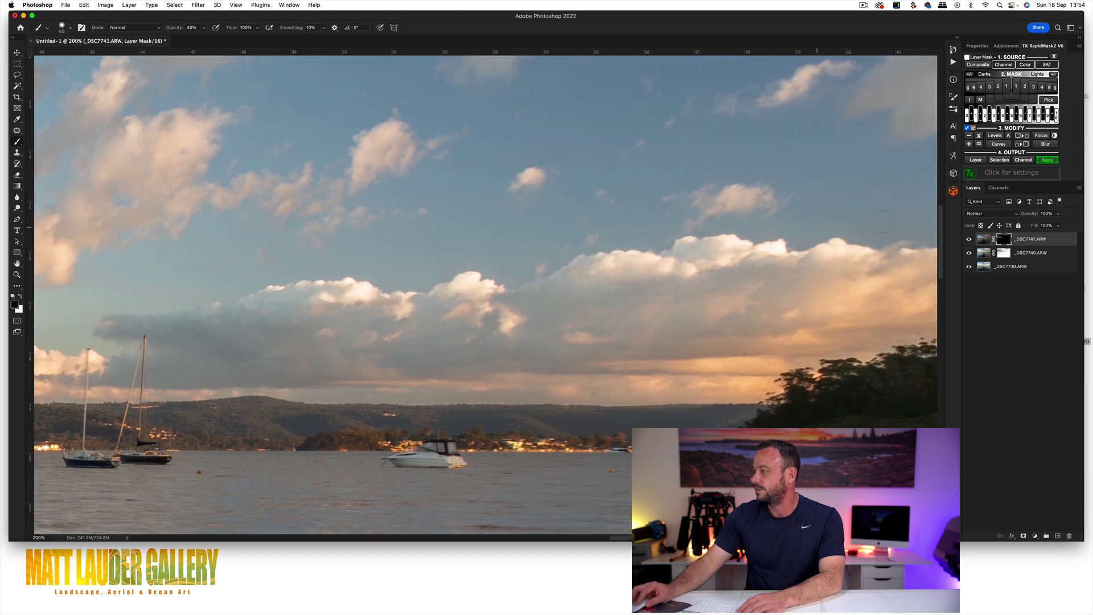
key(z)
drag(891, 222, 636, 221)
alt+click(635, 221)
click(970, 240)
click(970, 240)
click(970, 239)
click(969, 240)
drag(378, 201, 503, 252)
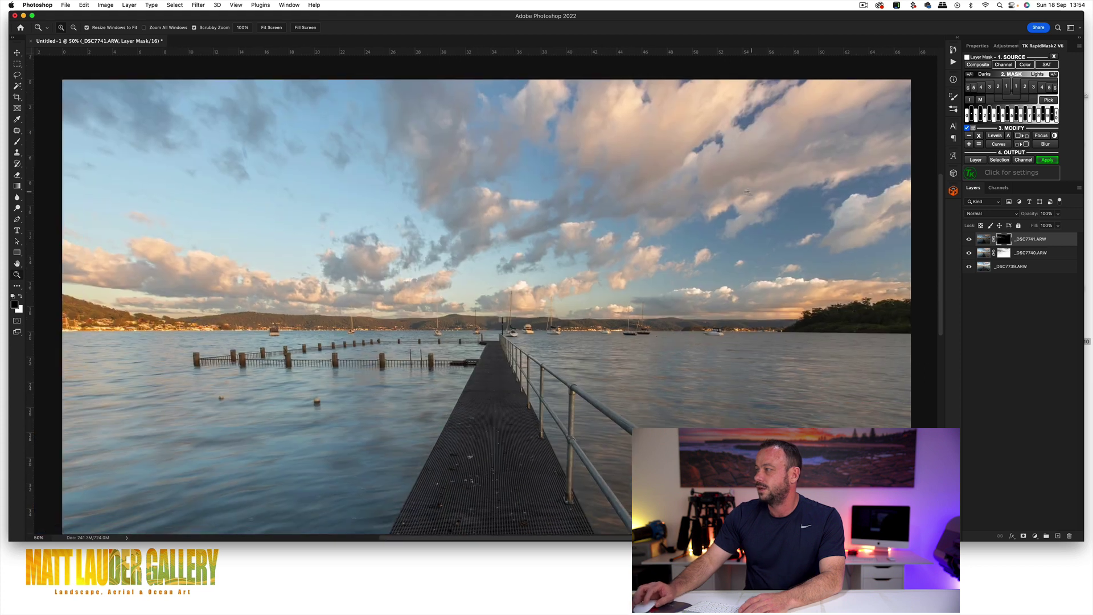
click(970, 239)
click(970, 240)
click(969, 239)
click(970, 240)
alt+click(672, 234)
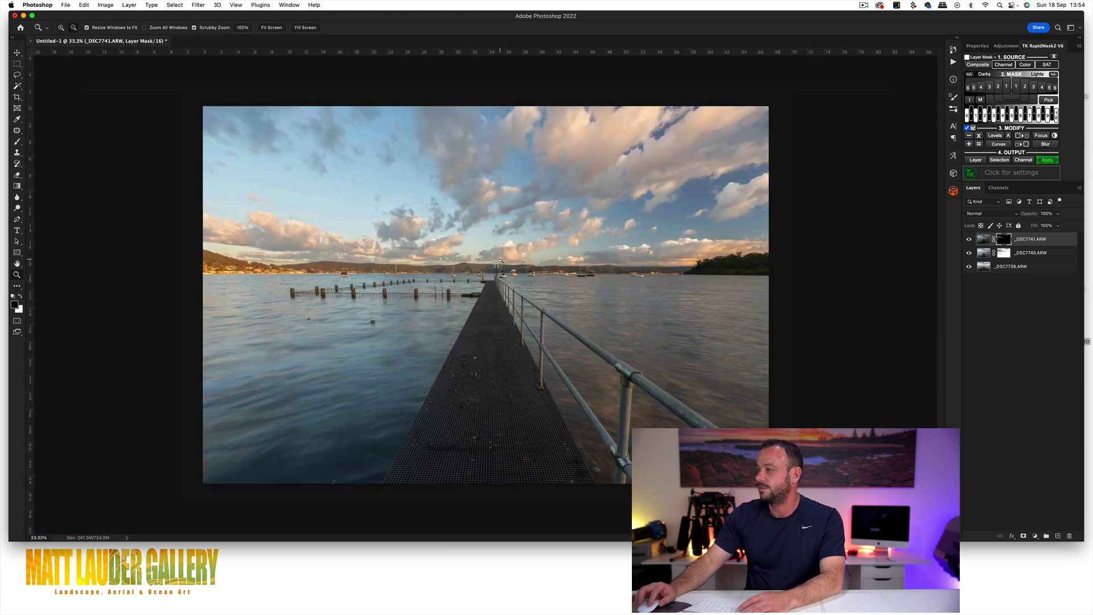
alt+click(740, 248)
click(841, 267)
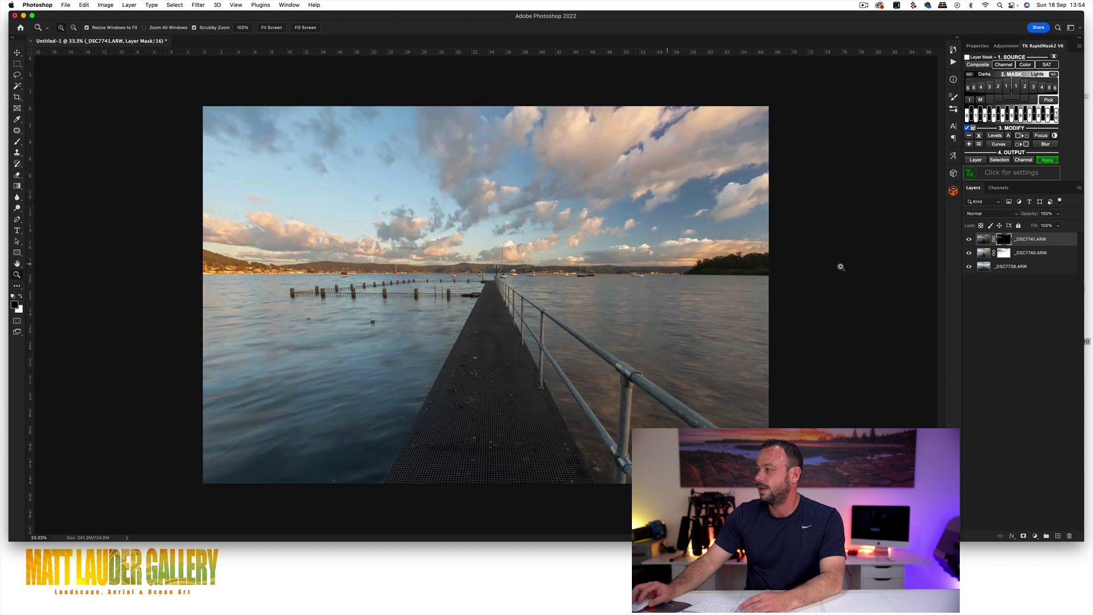
alt+click(970, 268)
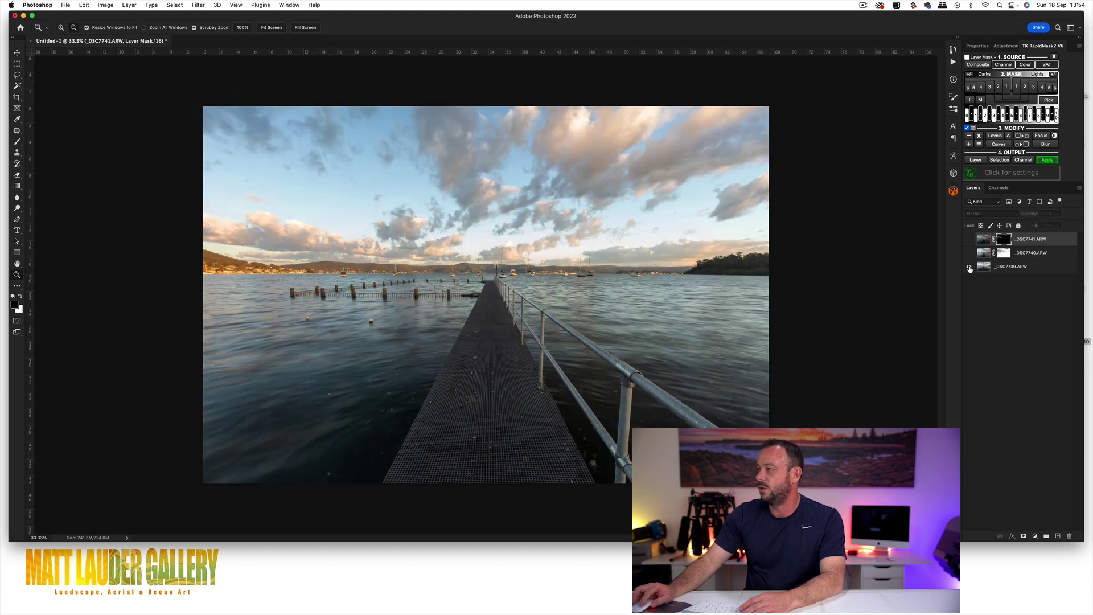
alt+click(970, 268)
alt+click(970, 268)
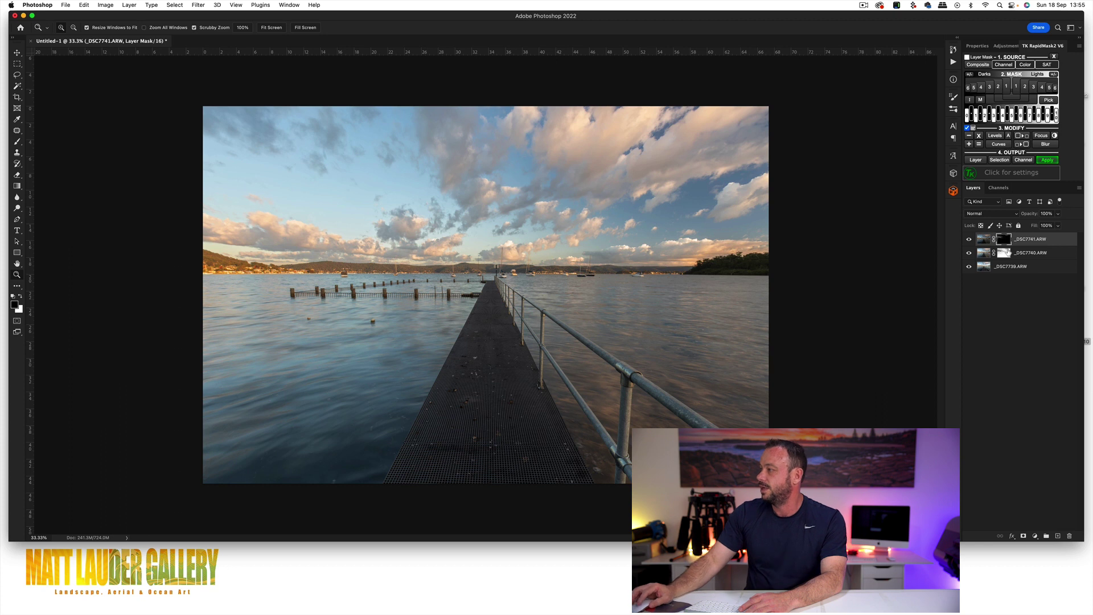
On _DSC7741's mask, preview Lights-5, choose Darks-3, then return to the colour composite.
click(1008, 255)
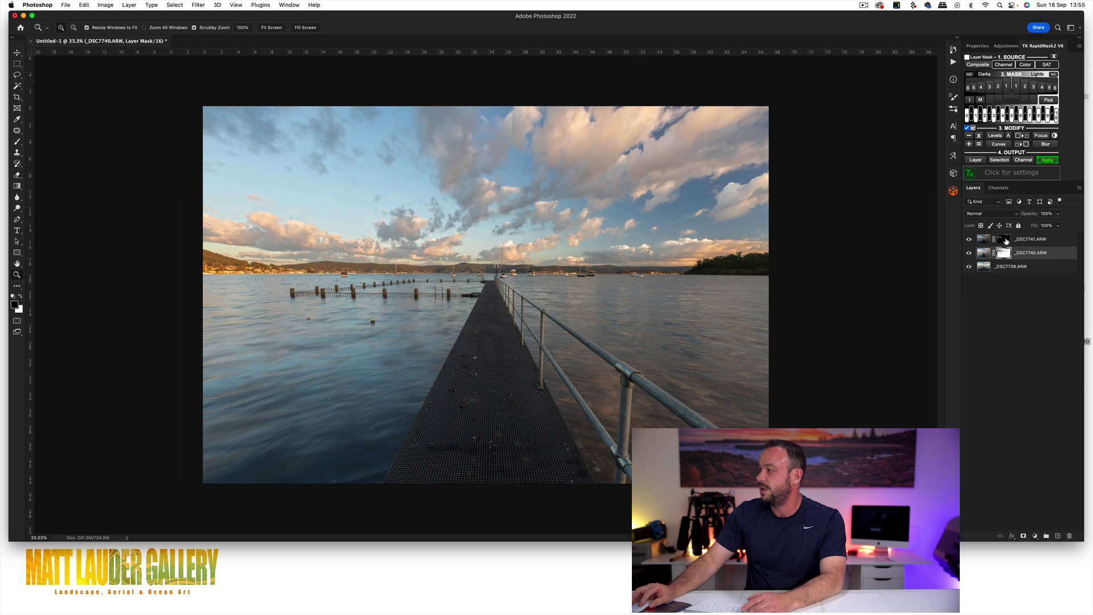
click(1006, 241)
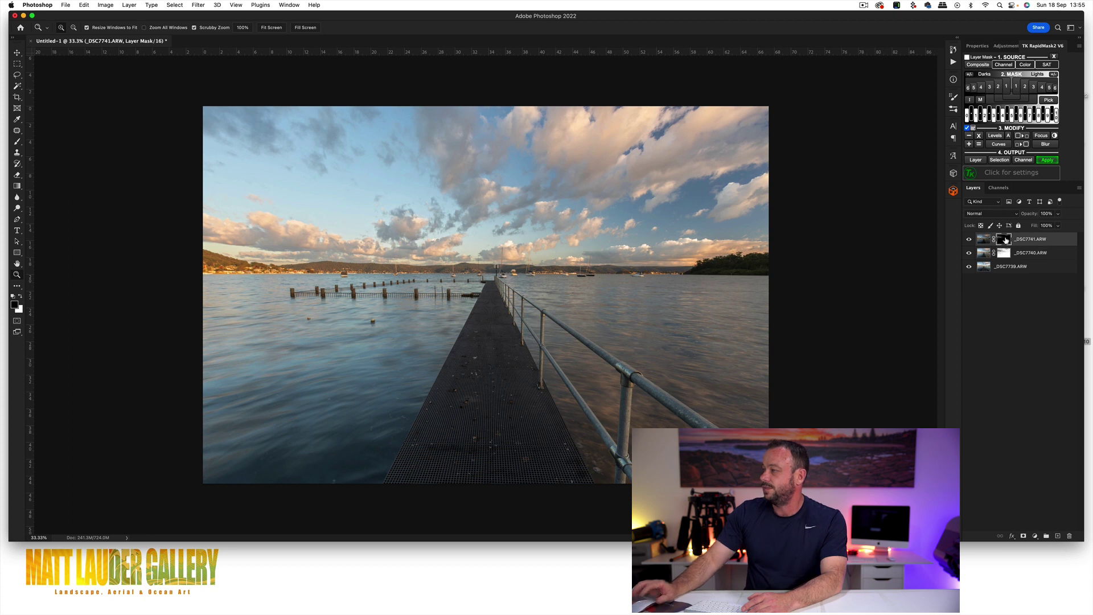
click(1049, 88)
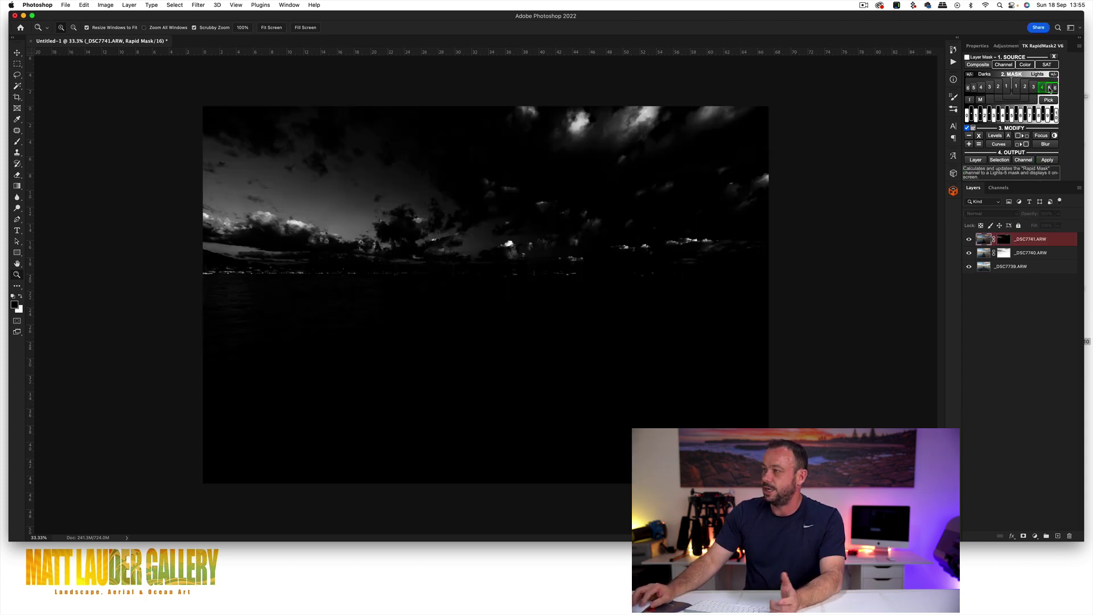
click(989, 88)
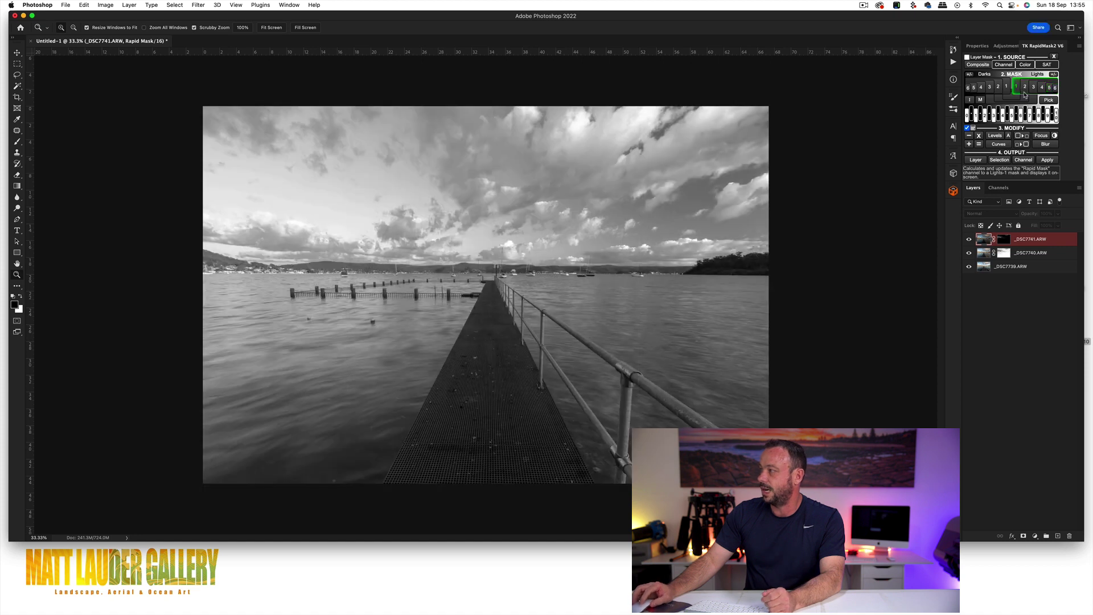
click(989, 89)
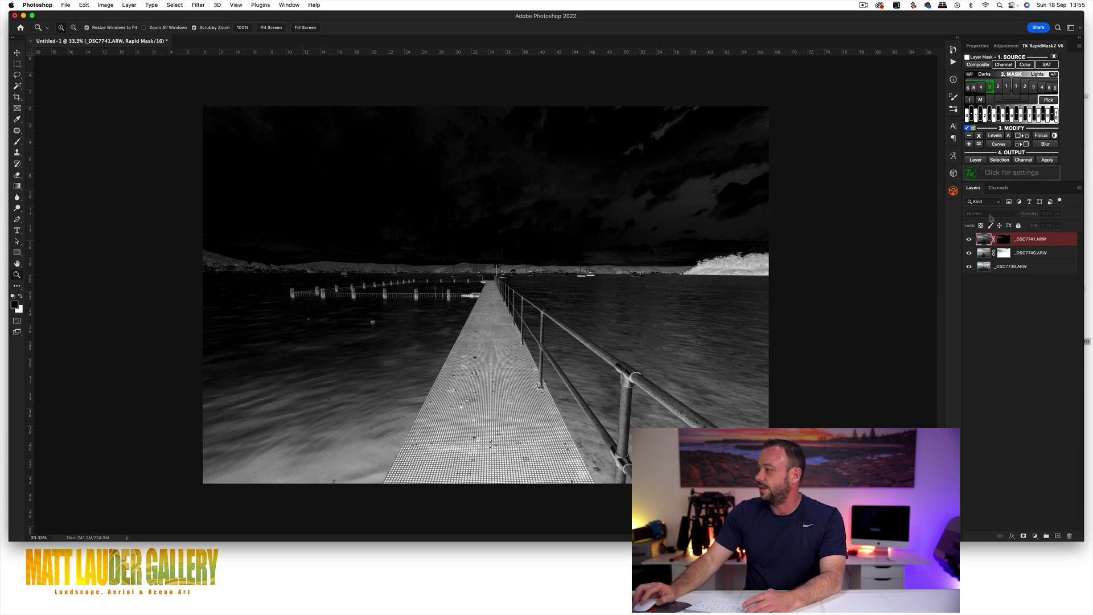
click(1004, 239)
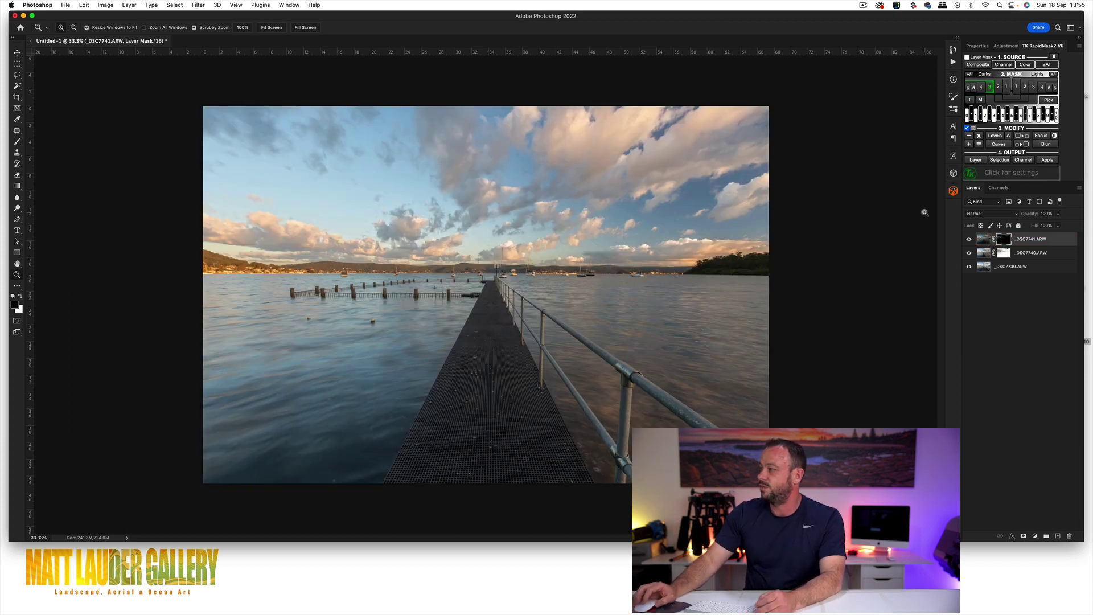